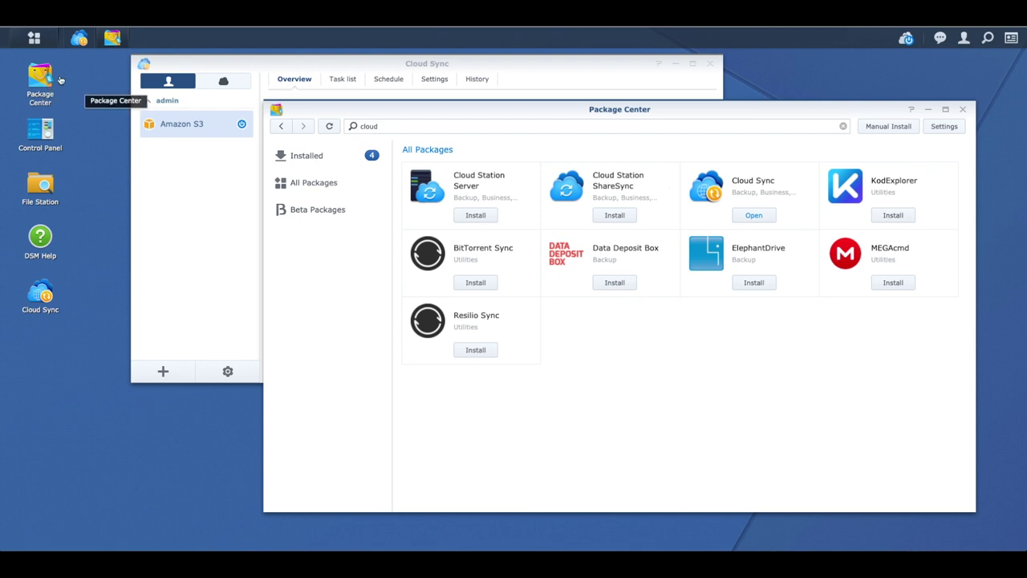
{"action": "left_click", "coordinate": [34, 40]}
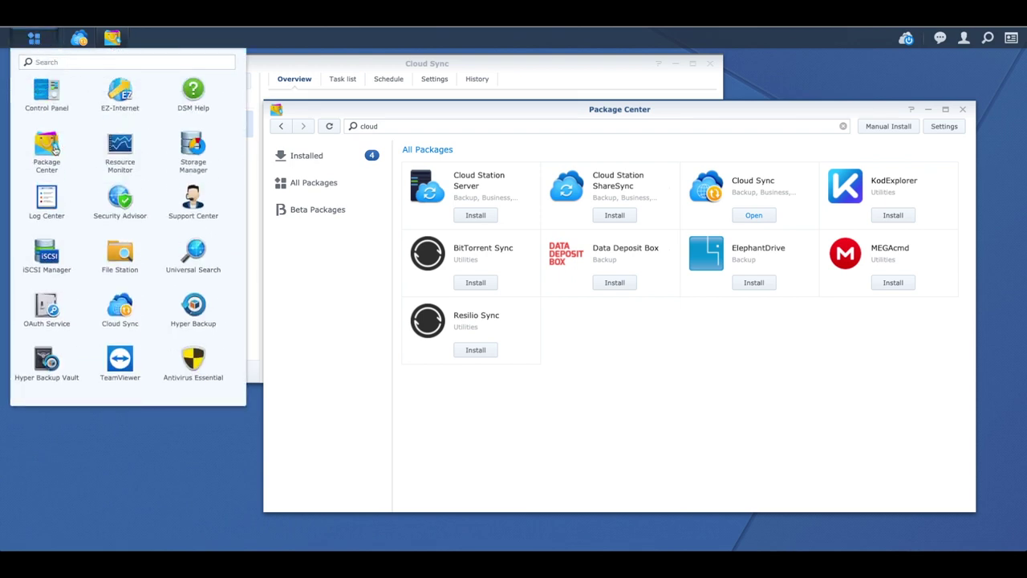
{"action": "left_click", "coordinate": [421, 111]}
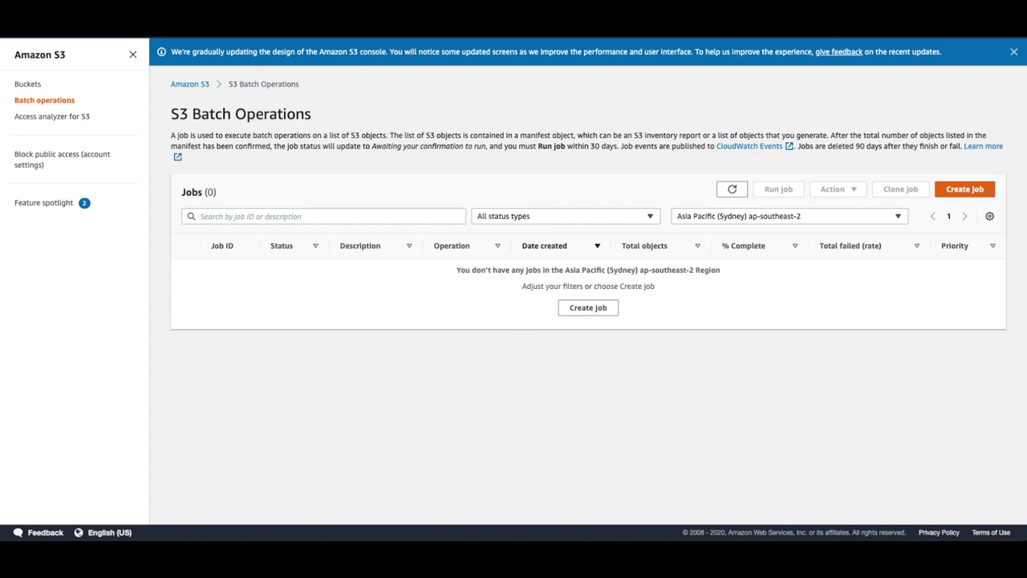
- In the AWS console, open S3 and create the bucket emiliosbucket2020 in Asia Pacific (Sydney) ap-southeast-2 with all public access blocked
{"action": "left_click", "coordinate": [104, 39]}
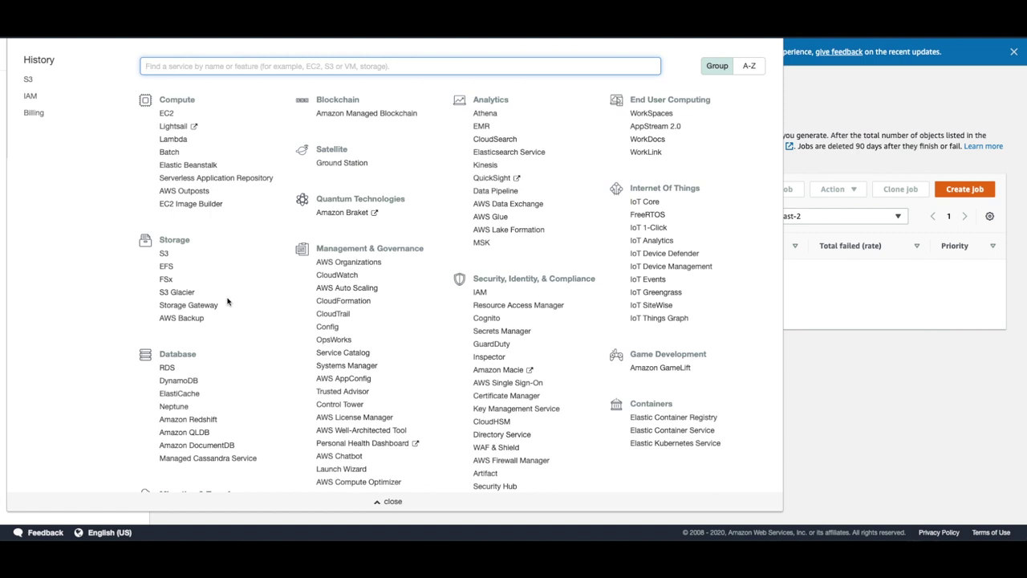
{"action": "left_click", "coordinate": [164, 253]}
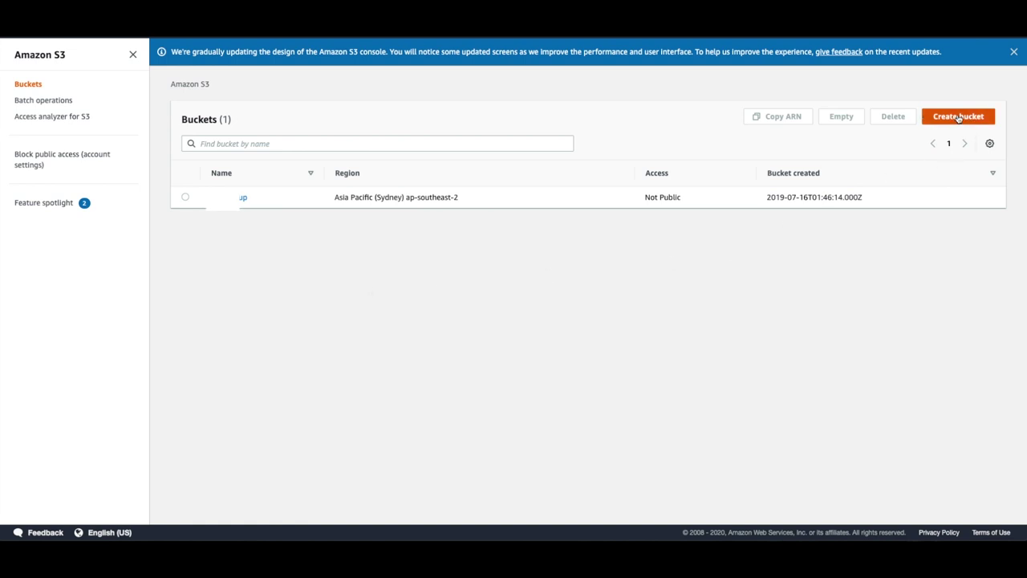
{"action": "left_click", "coordinate": [958, 117]}
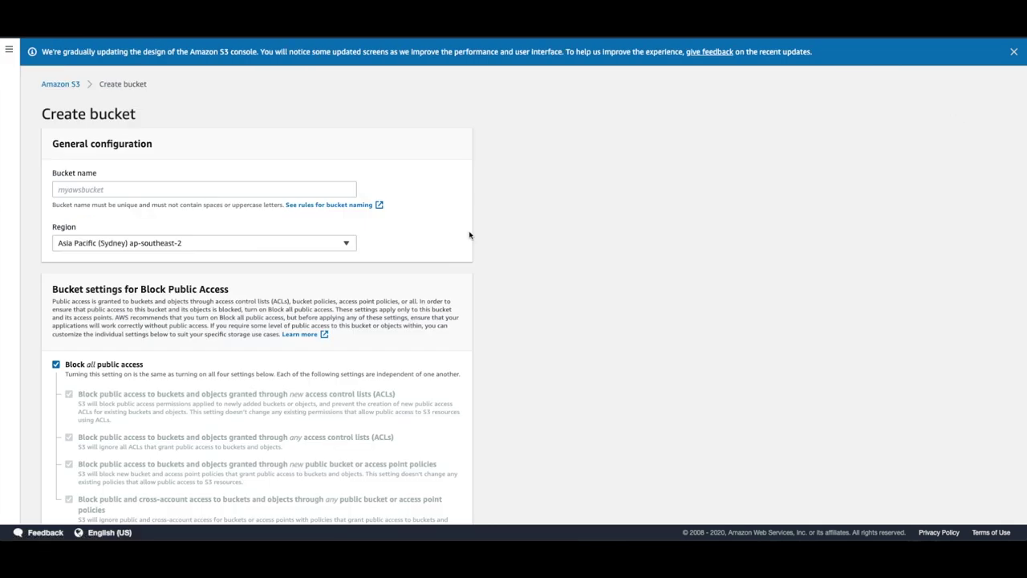
{"action": "left_click", "coordinate": [122, 189]}
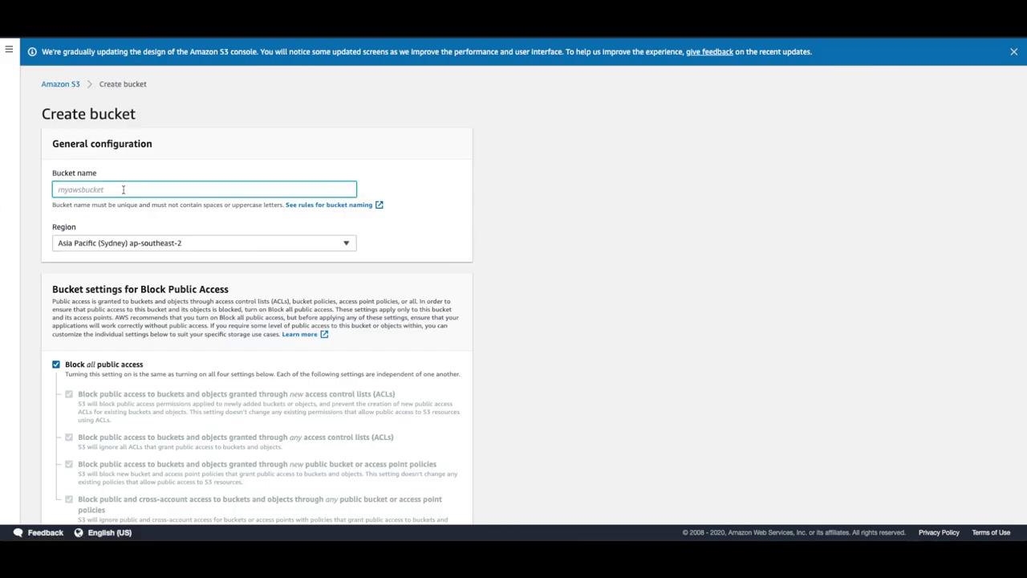
{"action": "type", "text": "emiliosbucket2020"}
{"action": "left_click", "coordinate": [161, 244]}
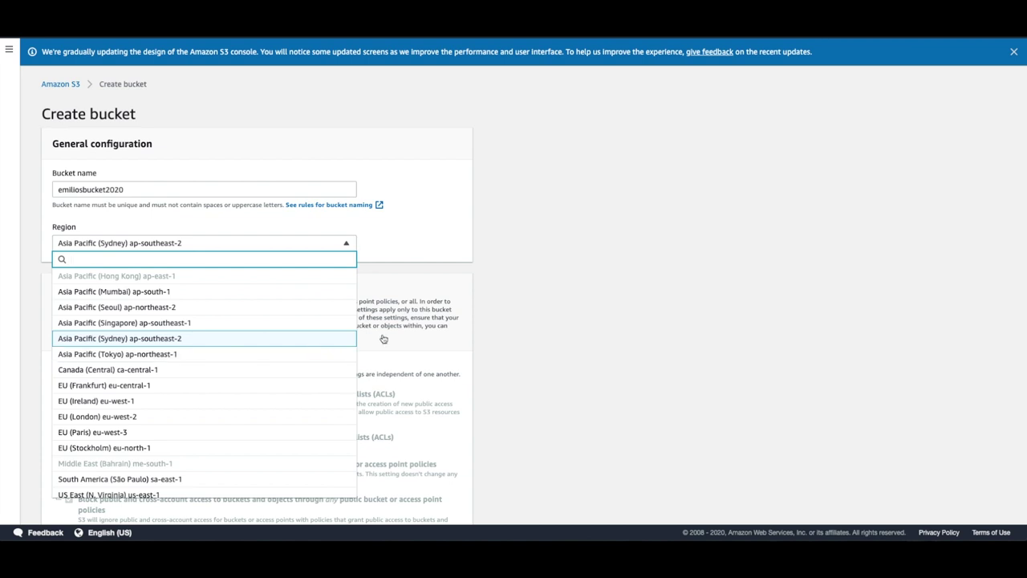
{"action": "left_click", "coordinate": [591, 320]}
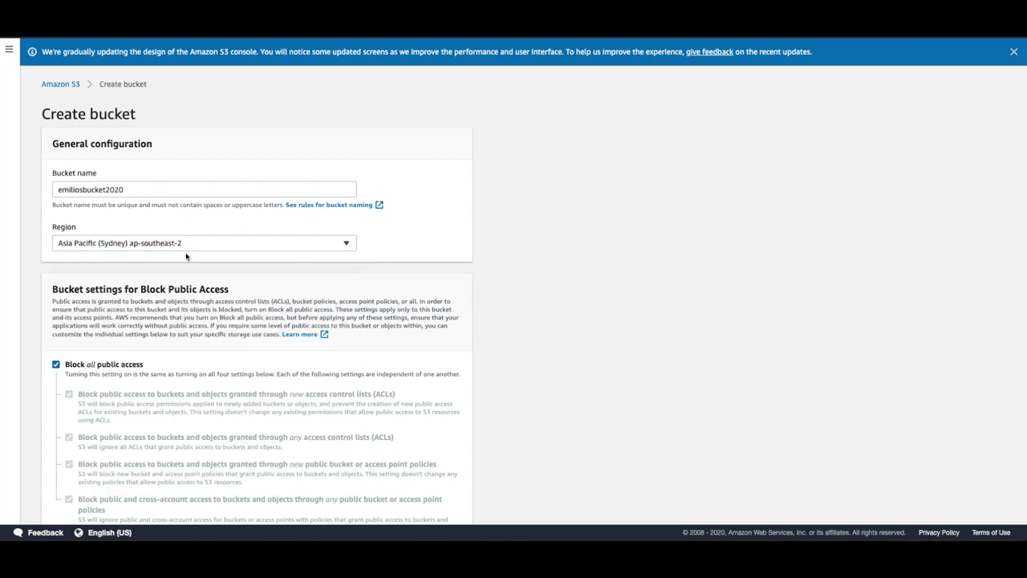
{"action": "scroll", "coordinate": [192, 255], "scroll_direction": "down", "scroll_amount": 3}
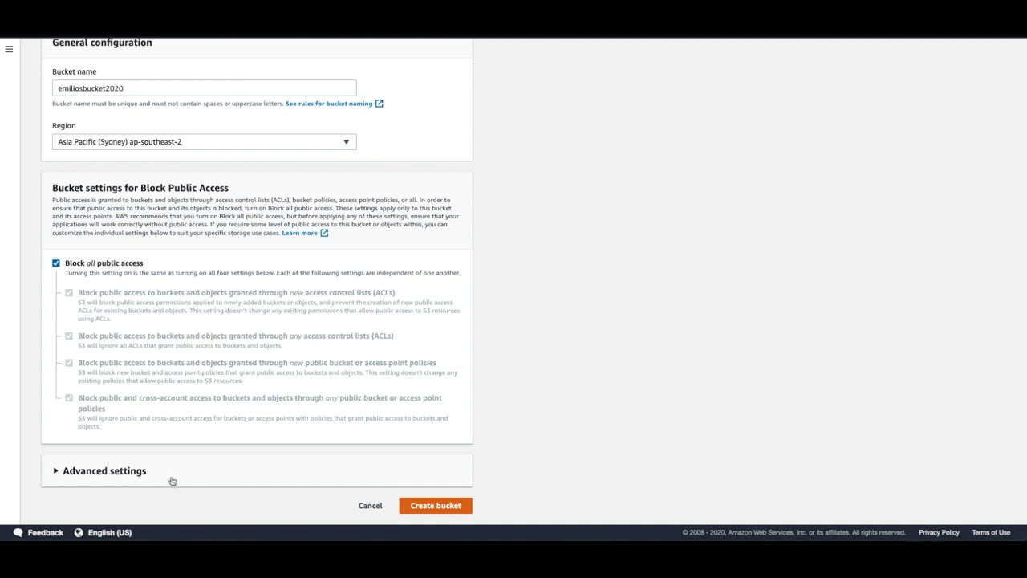
{"action": "left_click", "coordinate": [437, 510]}
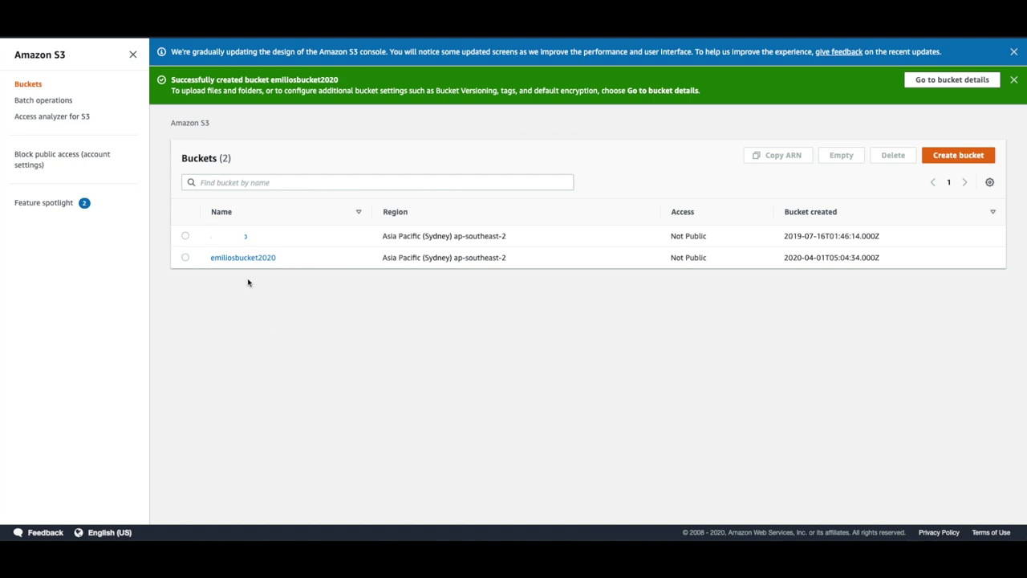
- Create a folder named testfolder in the emiliosbucket2020 bucket, using the bucket's encryption settings
{"action": "left_click", "coordinate": [243, 258]}
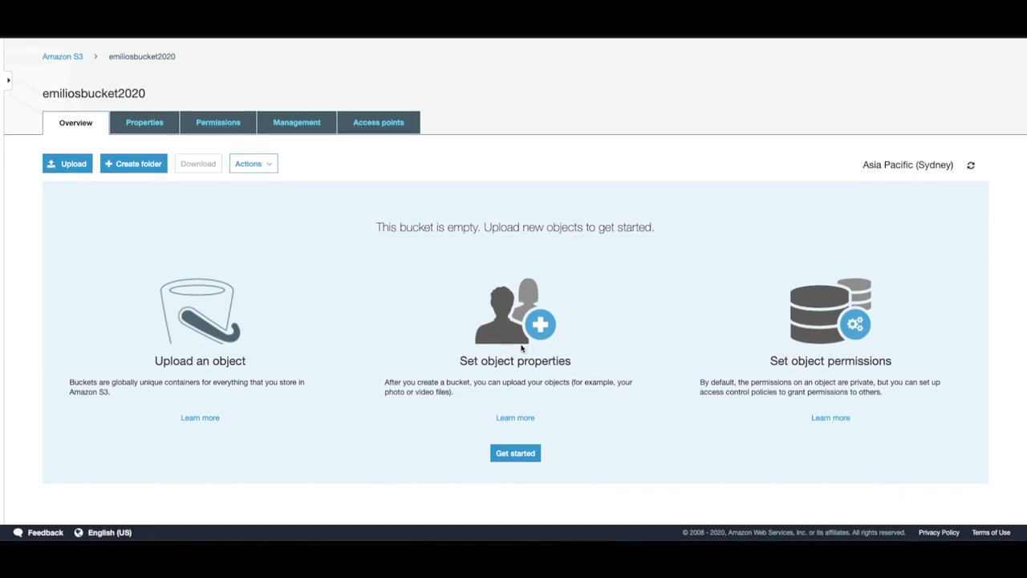
{"action": "left_click", "coordinate": [137, 170]}
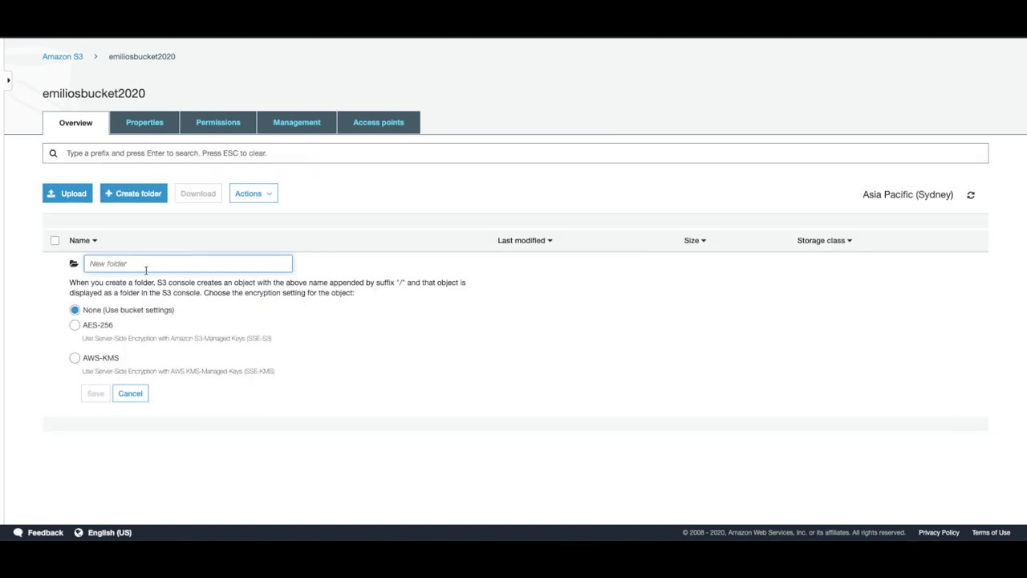
{"action": "type", "text": "testfolder"}
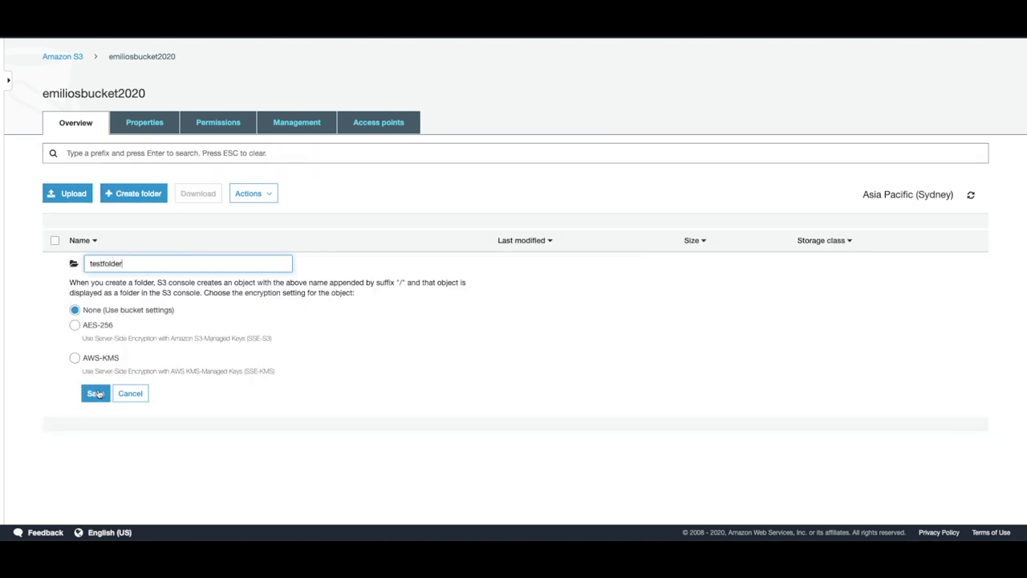
{"action": "left_click", "coordinate": [95, 393]}
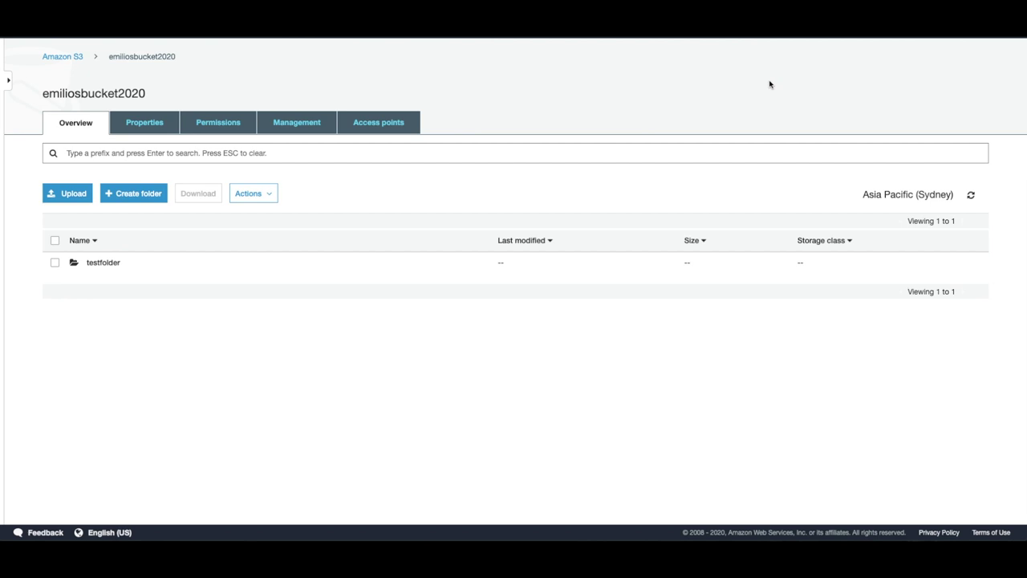
- Open the AWS account's security credentials, expand the access keys section and review the note about root user access keys
{"action": "left_click", "coordinate": [855, 45]}
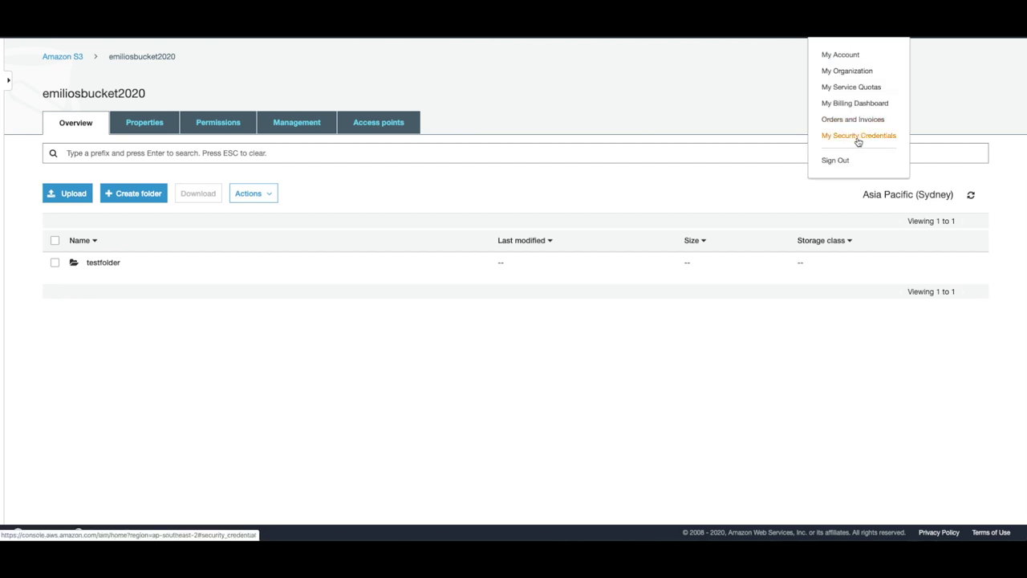
{"action": "left_click", "coordinate": [860, 137]}
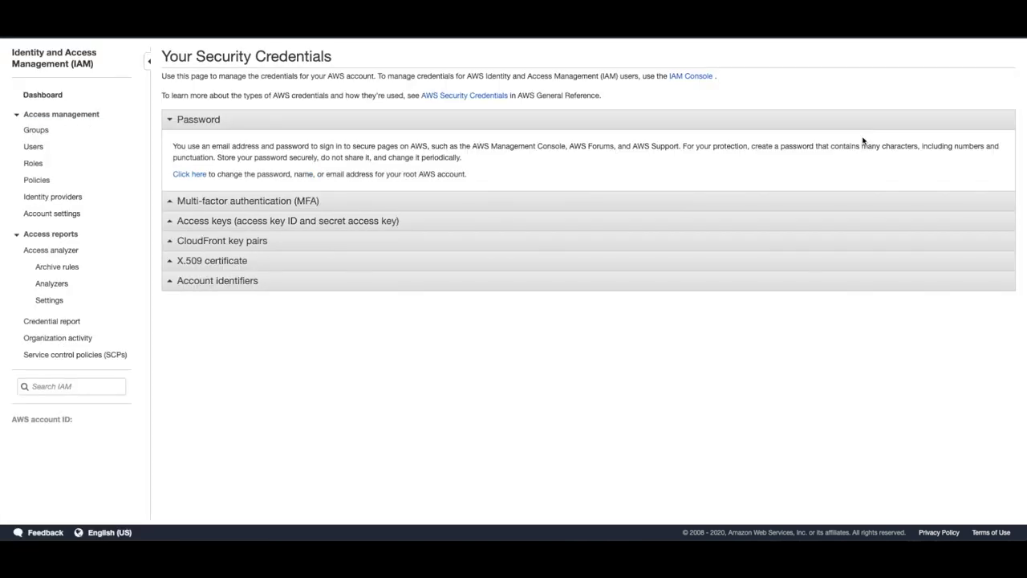
{"action": "left_click", "coordinate": [304, 227]}
{"action": "left_click_drag", "start_coordinate": [187, 277], "coordinate": [276, 281]}
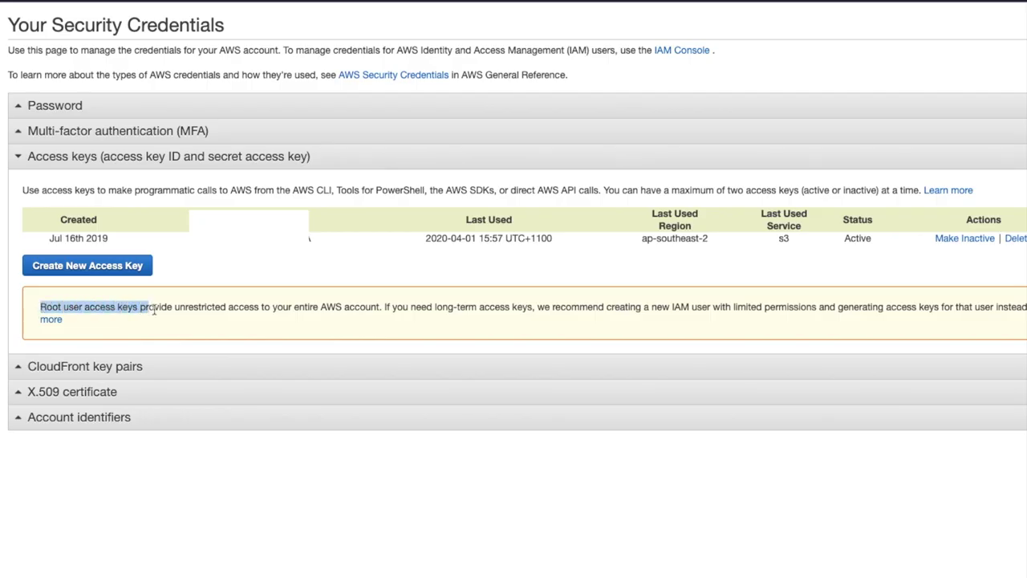
{"action": "left_click_drag", "start_coordinate": [154, 311], "coordinate": [245, 317]}
{"action": "left_click", "coordinate": [257, 325]}
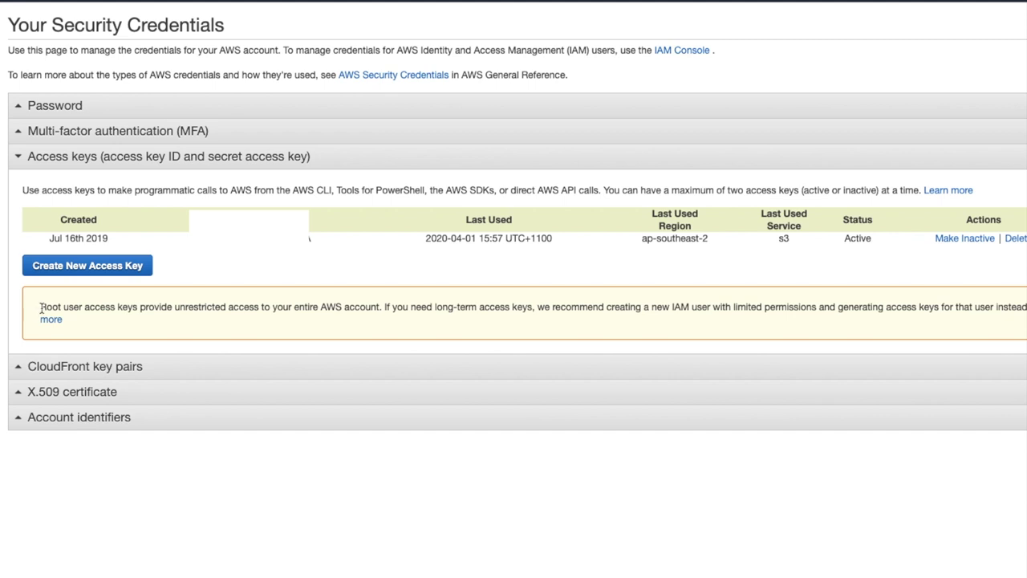
- Create a new root access key and reveal its access key ID and secret access key
{"action": "left_click", "coordinate": [110, 275]}
{"action": "left_click", "coordinate": [133, 200]}
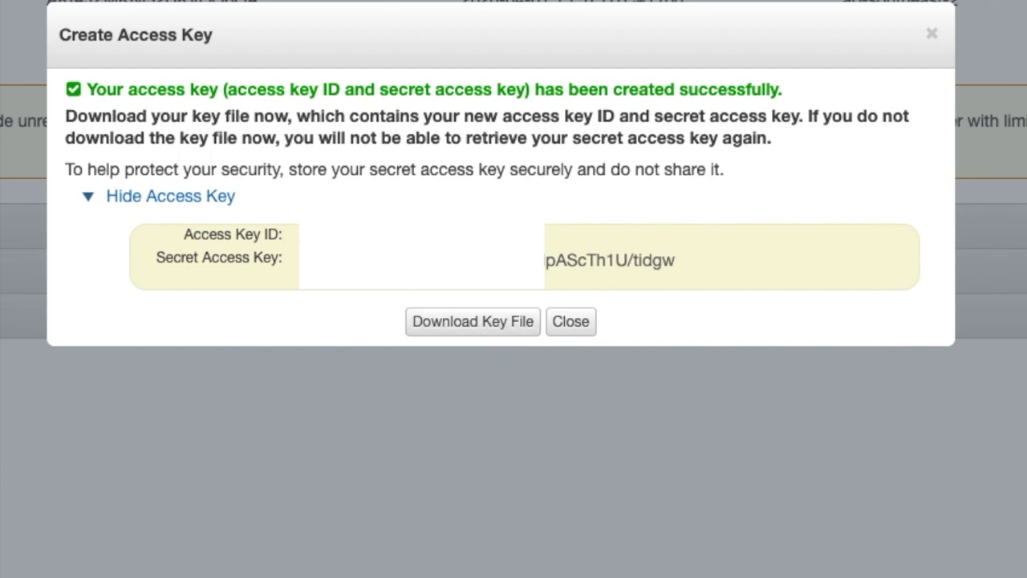
{"action": "left_click_drag", "start_coordinate": [567, 267], "coordinate": [696, 258]}
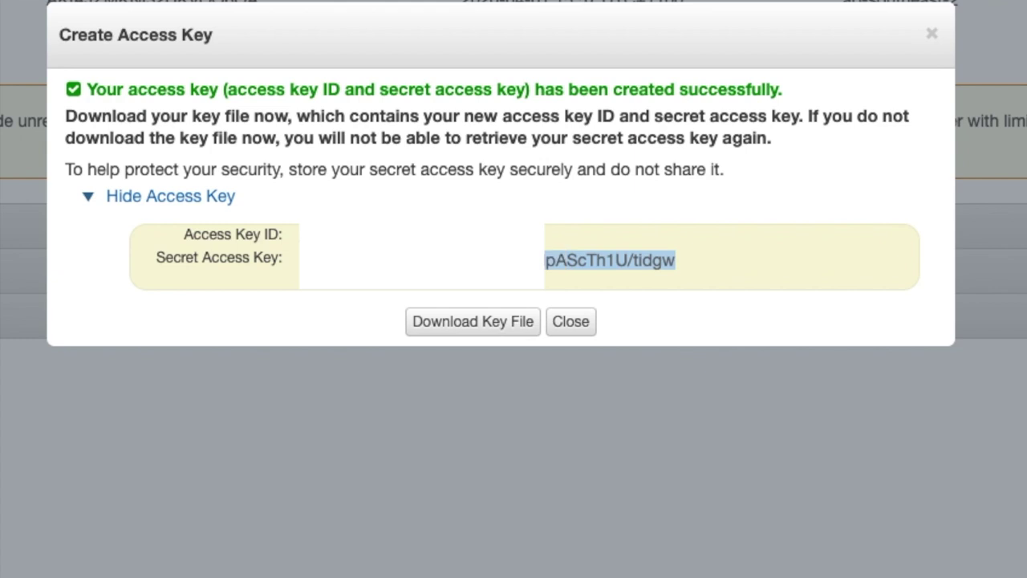
{"action": "left_click", "coordinate": [297, 237]}
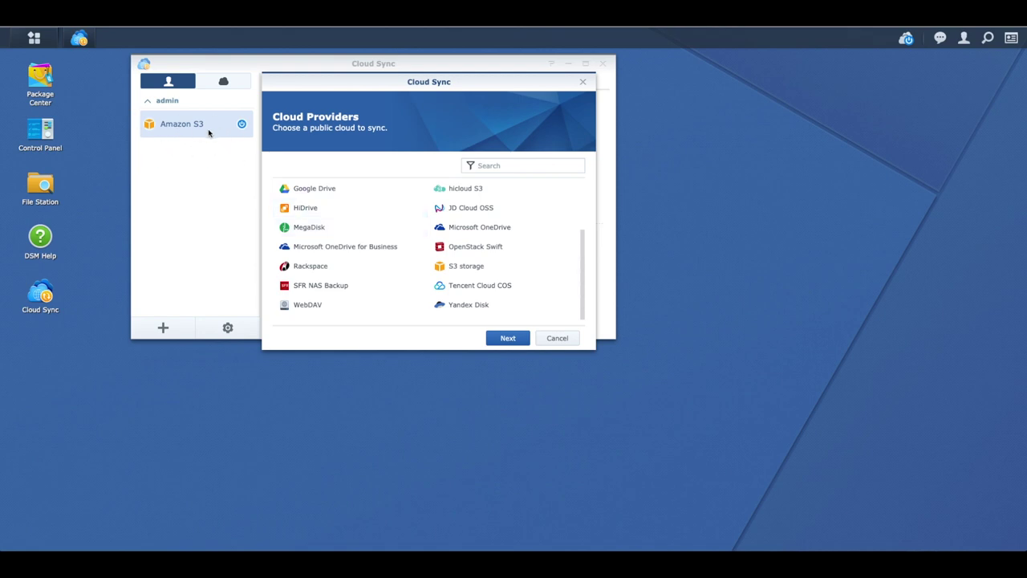
- In Synology Cloud Sync, choose S3 storage as the cloud provider and keep Amazon S3 as the S3 server
{"action": "scroll", "coordinate": [500, 243], "scroll_direction": "up", "scroll_amount": 2}
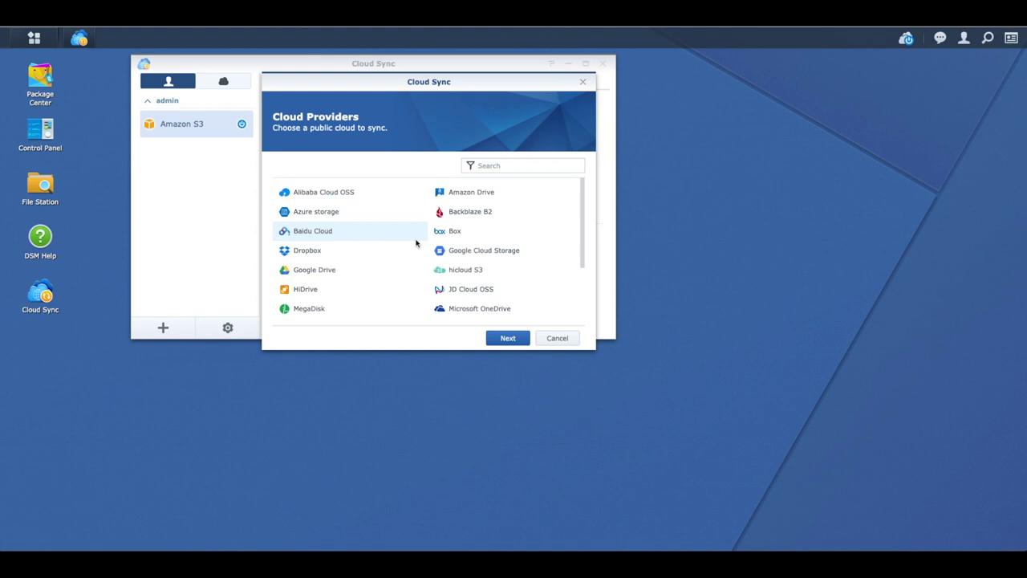
{"action": "scroll", "coordinate": [473, 250], "scroll_direction": "down", "scroll_amount": 3}
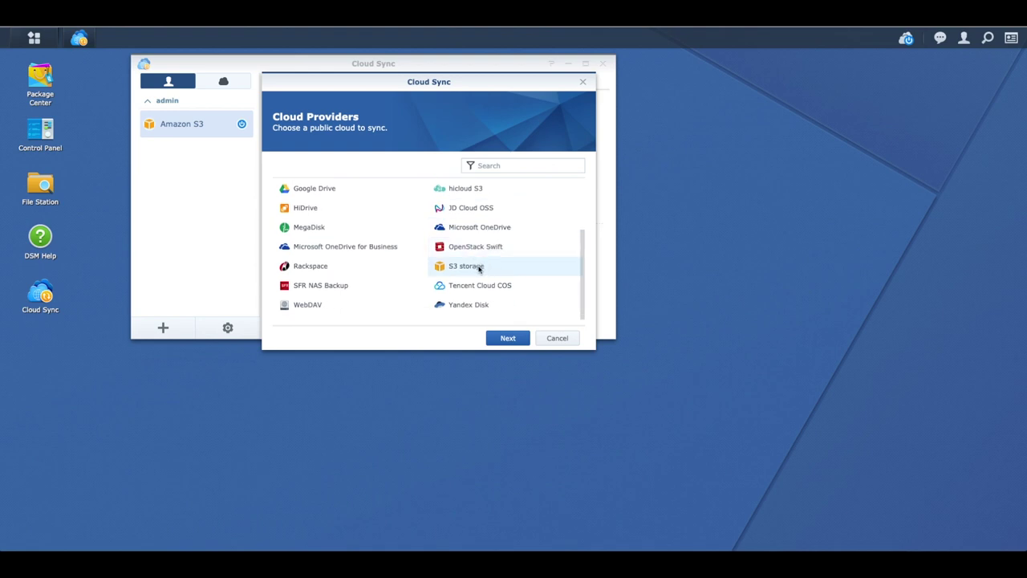
{"action": "left_click", "coordinate": [480, 269]}
{"action": "left_click", "coordinate": [519, 339]}
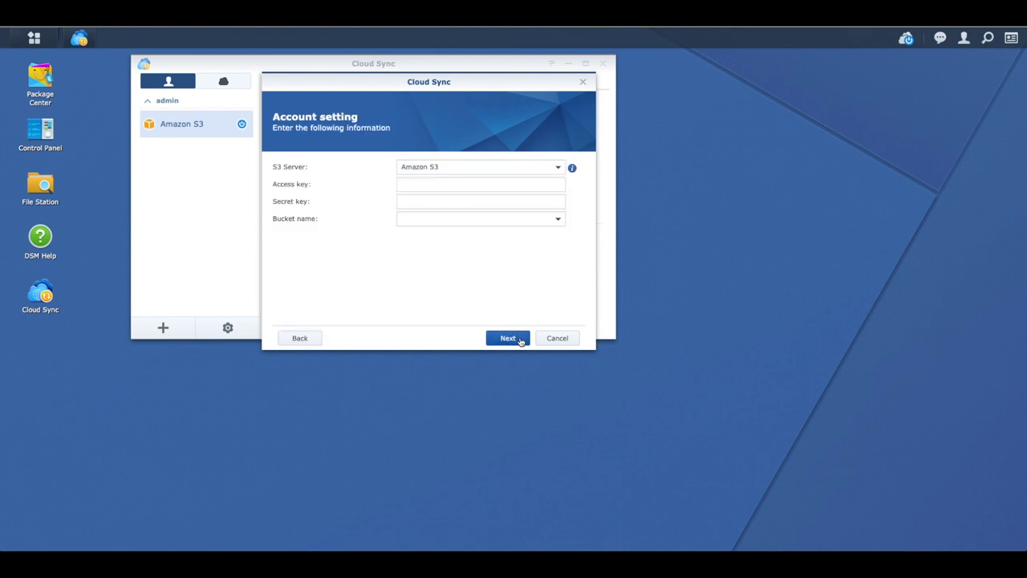
{"action": "left_click", "coordinate": [440, 169]}
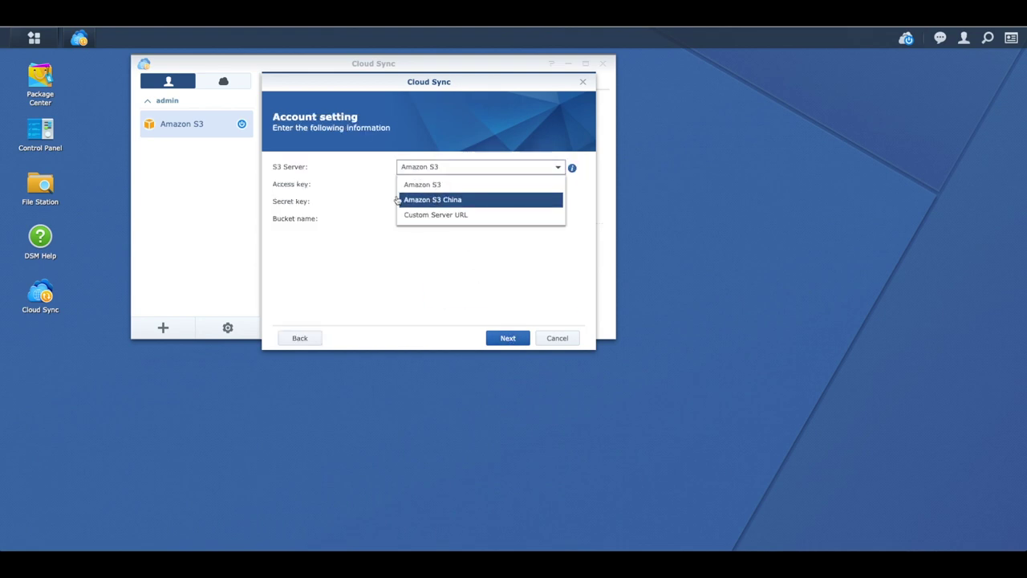
{"action": "left_click", "coordinate": [360, 191]}
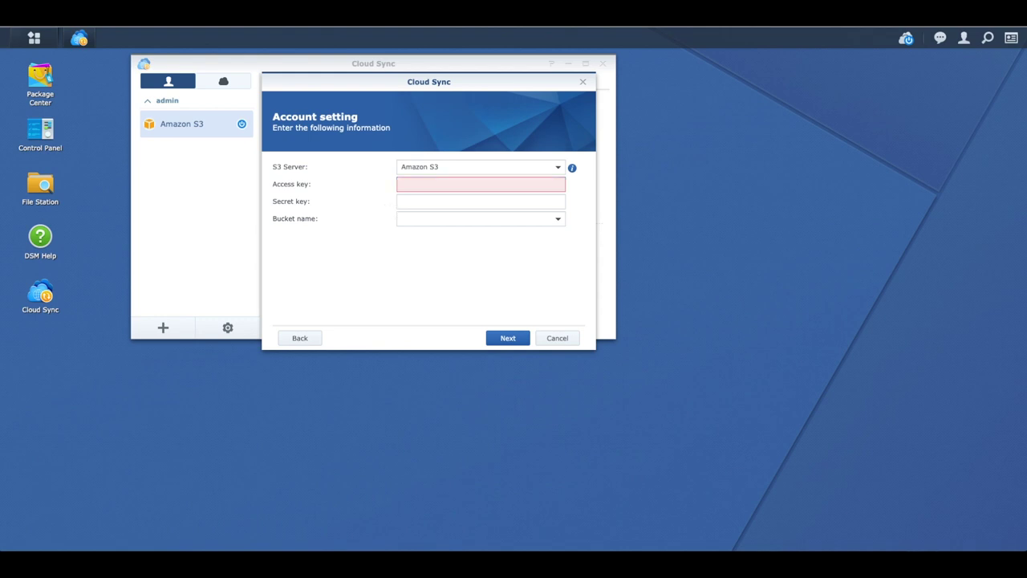
- Paste the access key and secret key, select the bucket emiliosbucket2020 and continue to the task settings
{"action": "left_click", "coordinate": [442, 183]}
{"action": "key", "text": "ctrl+v"}
{"action": "key", "text": "Tab"}
{"action": "key", "text": "ctrl+v"}
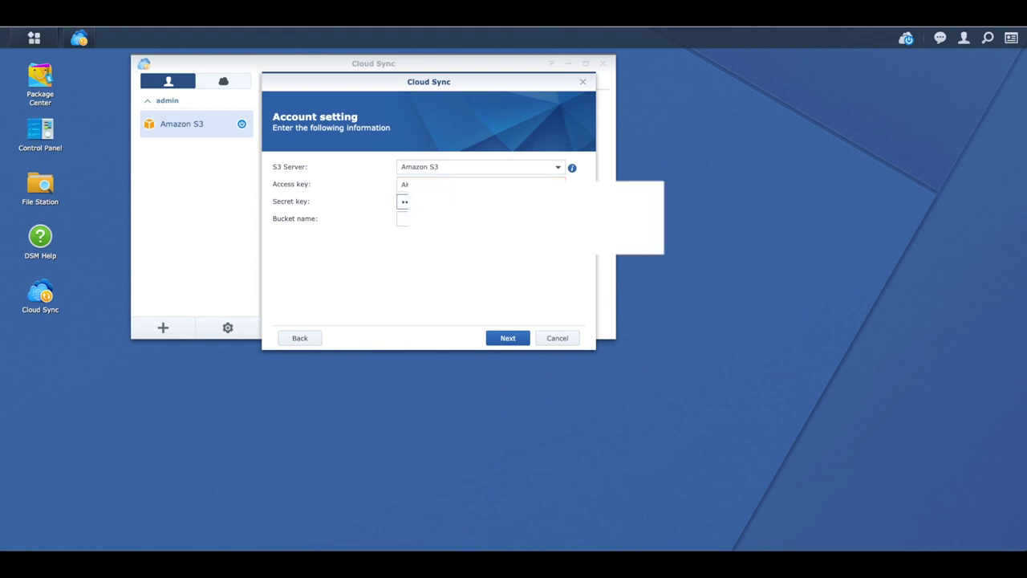
{"action": "left_click", "coordinate": [403, 217]}
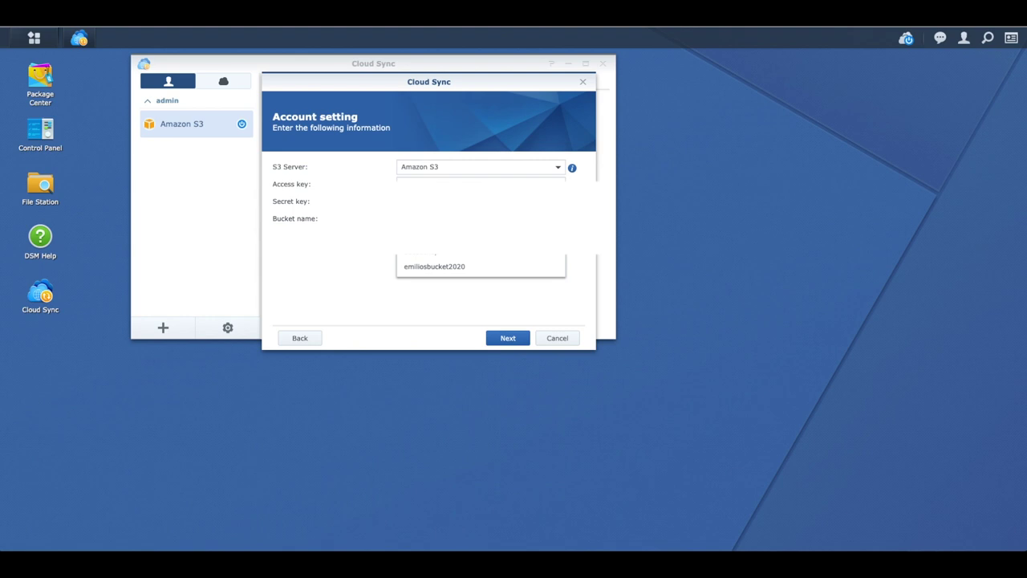
{"action": "left_click", "coordinate": [449, 268]}
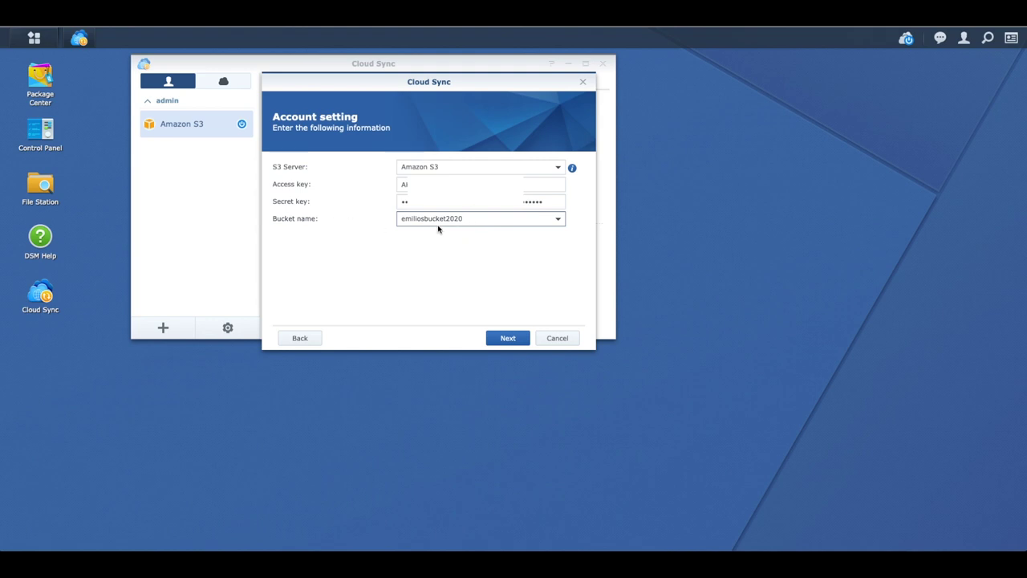
{"action": "left_click", "coordinate": [512, 338]}
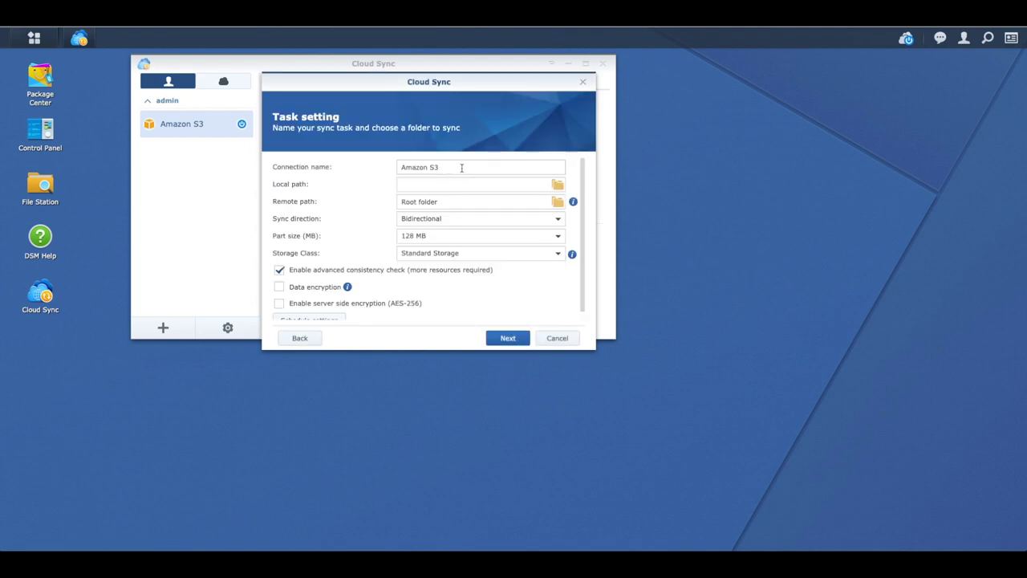
- Name the connection emiioS3 and set the sync task's local path to /forS3
{"action": "left_click_drag", "start_coordinate": [460, 167], "coordinate": [373, 170]}
{"action": "type", "text": "emilio"}
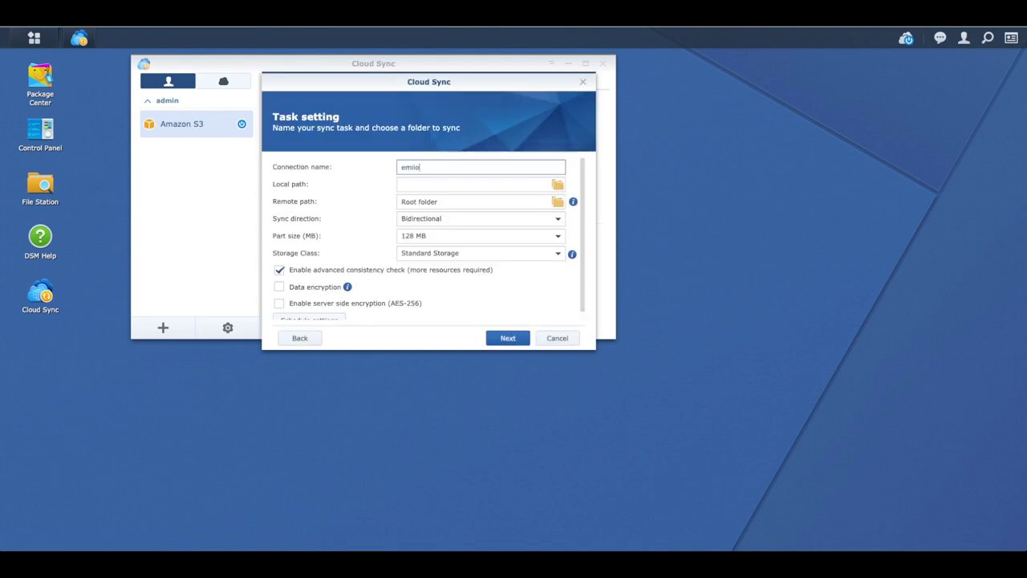
{"action": "type", "text": "S3"}
{"action": "left_click", "coordinate": [558, 185]}
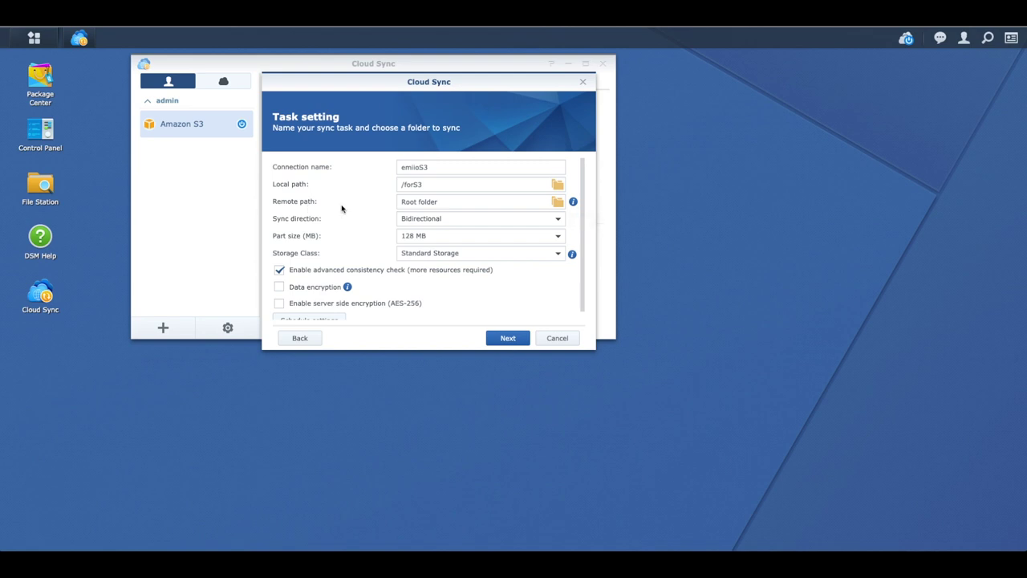
- Set the sync task's remote path to testfolder in the bucket's root folder
{"action": "left_click", "coordinate": [559, 203]}
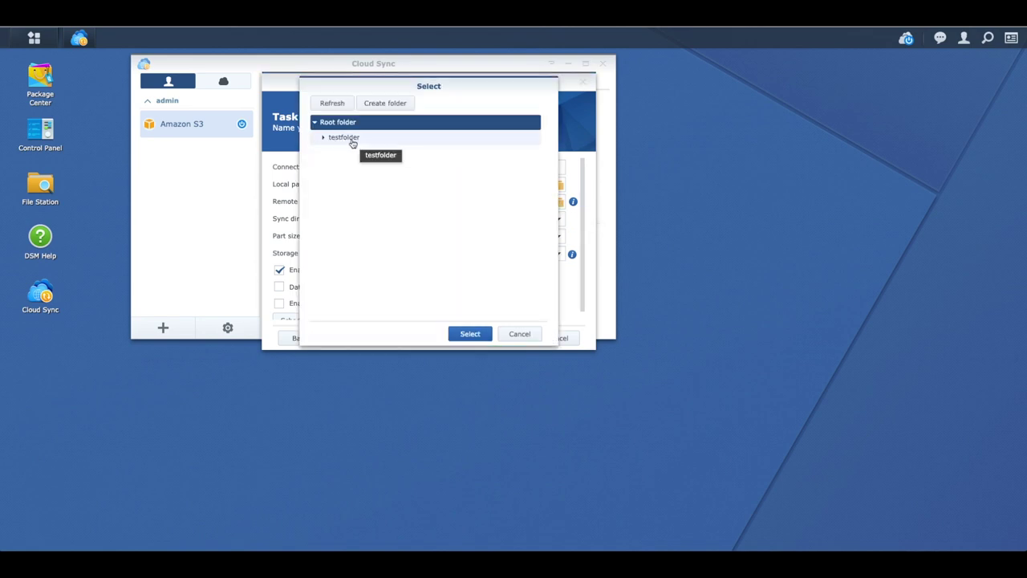
{"action": "left_click", "coordinate": [353, 139]}
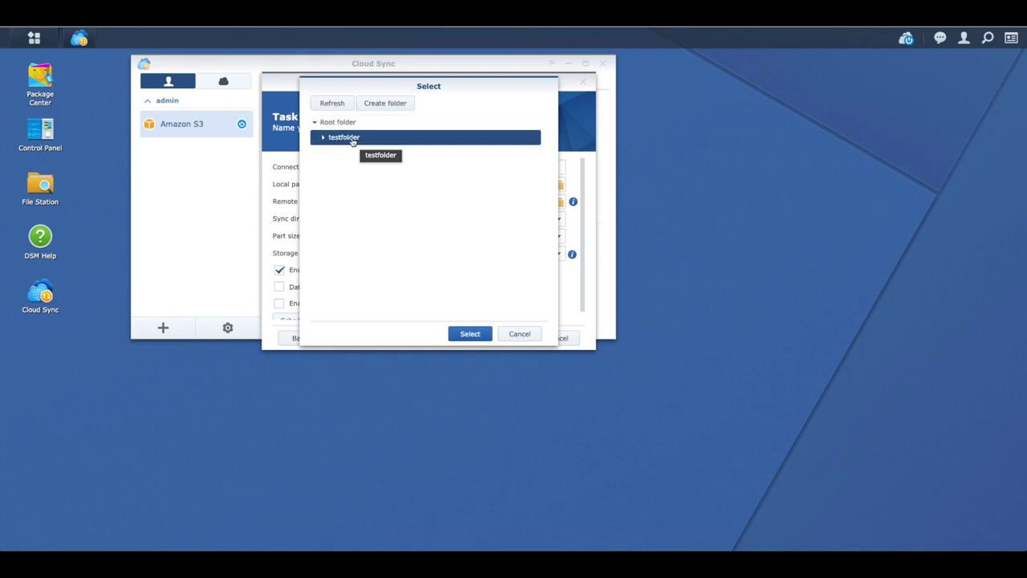
{"action": "left_click", "coordinate": [471, 333]}
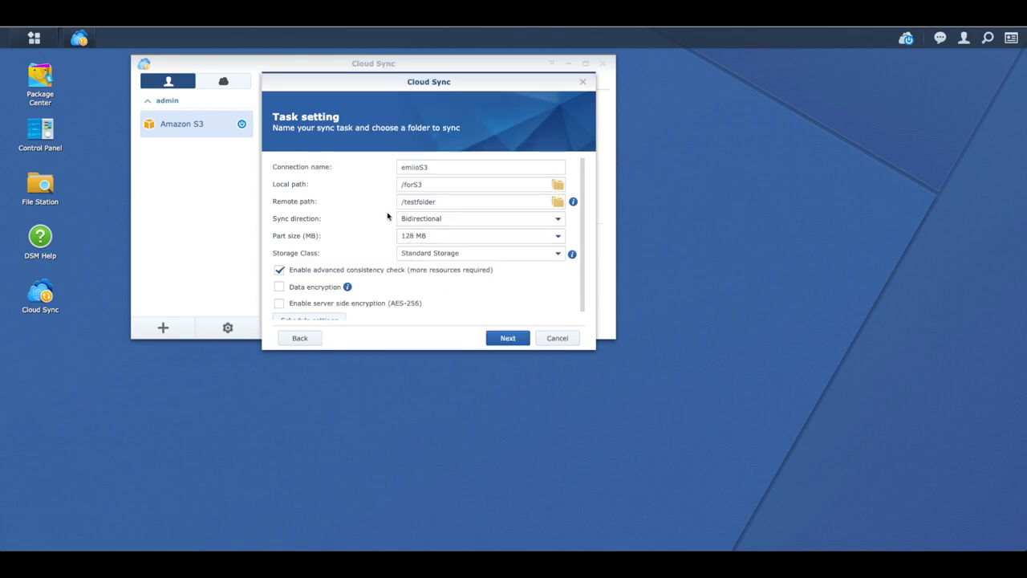
{"action": "triple_click", "coordinate": [434, 186]}
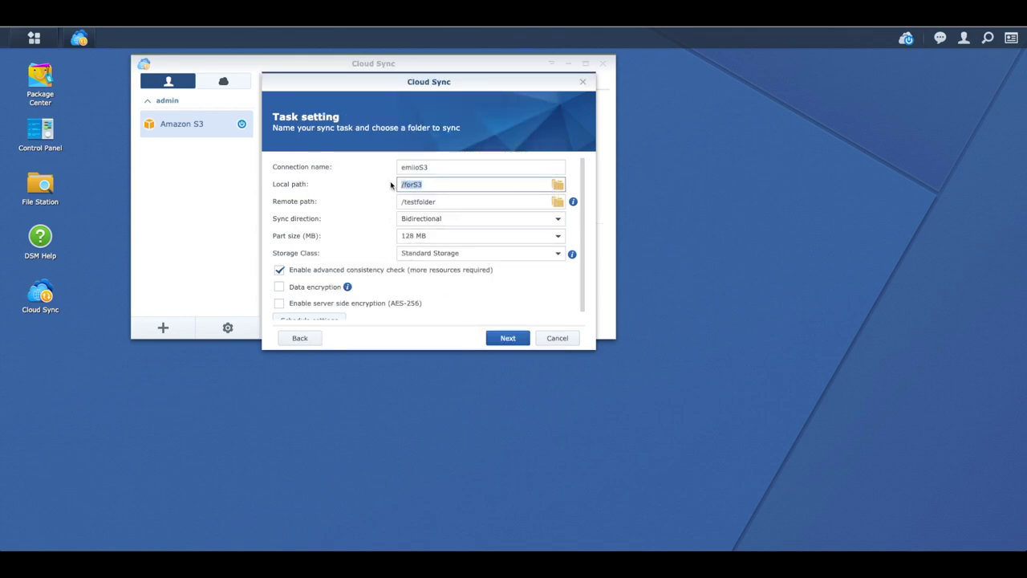
{"action": "left_click", "coordinate": [437, 202]}
{"action": "left_click_drag", "start_coordinate": [448, 202], "coordinate": [396, 204]}
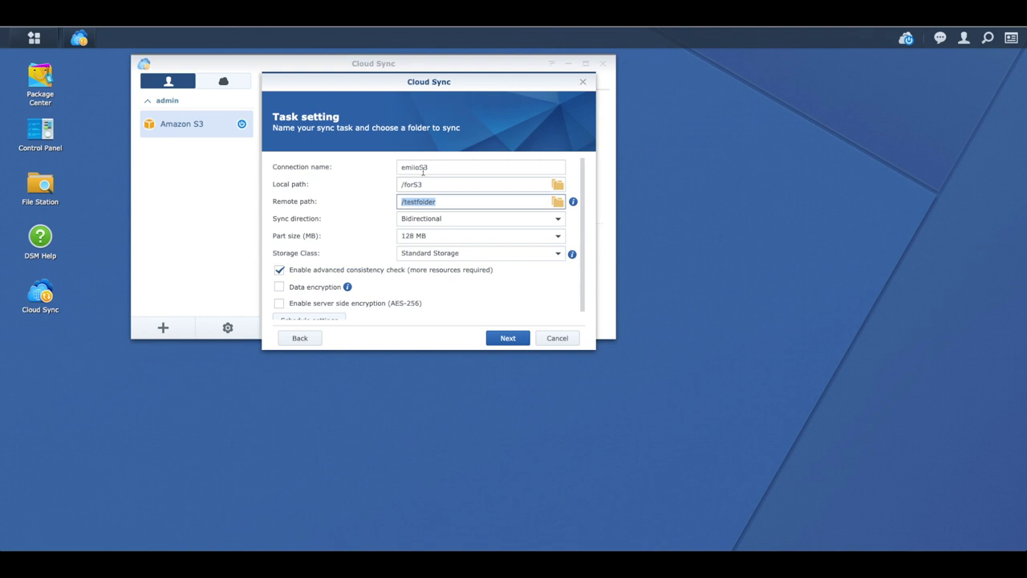
{"action": "left_click", "coordinate": [414, 167]}
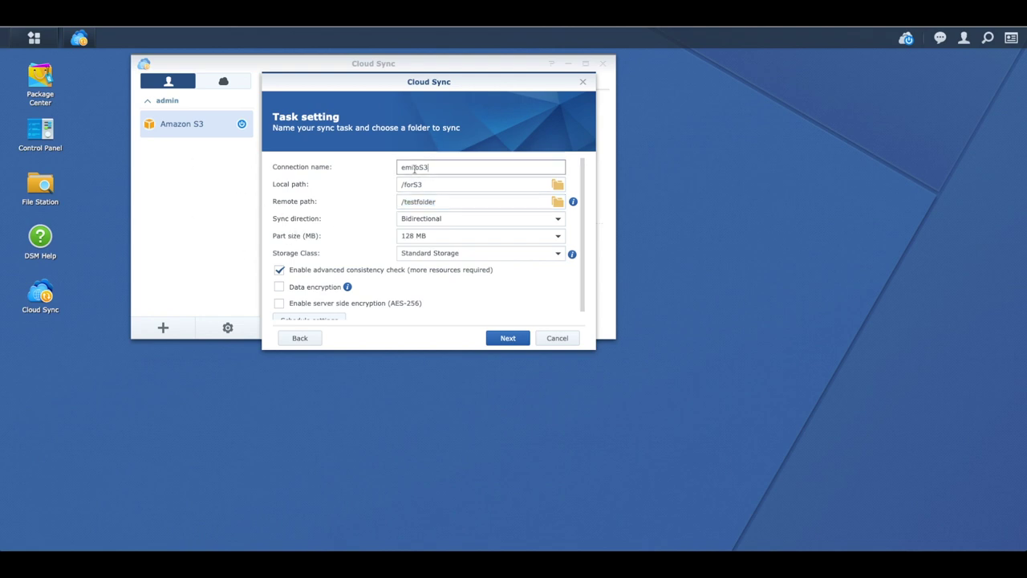
{"action": "double_click", "coordinate": [414, 168]}
{"action": "left_click", "coordinate": [472, 166]}
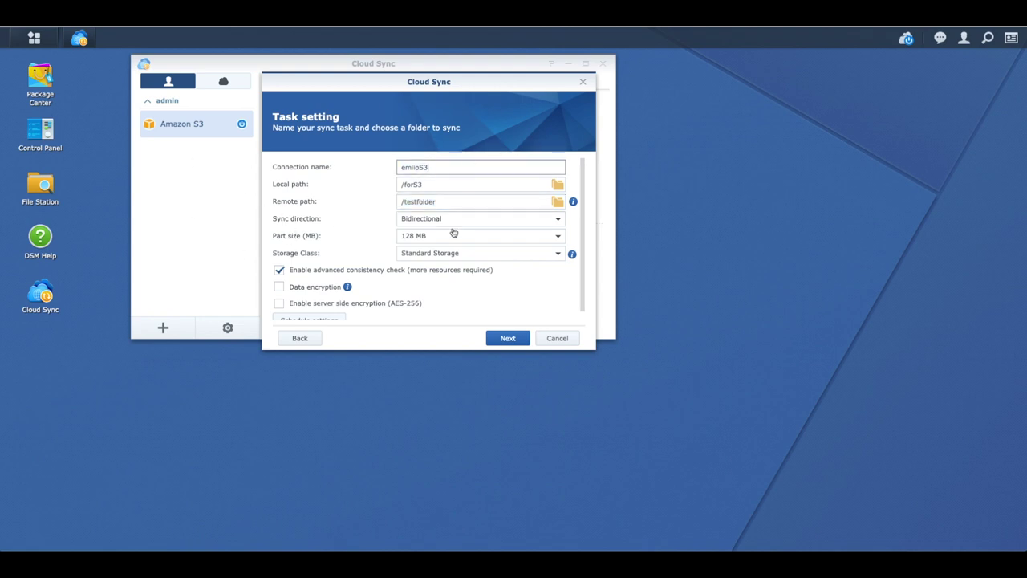
- Set the sync direction to Upload local changes only and keep Standard Storage as the storage class
{"action": "left_click", "coordinate": [447, 224]}
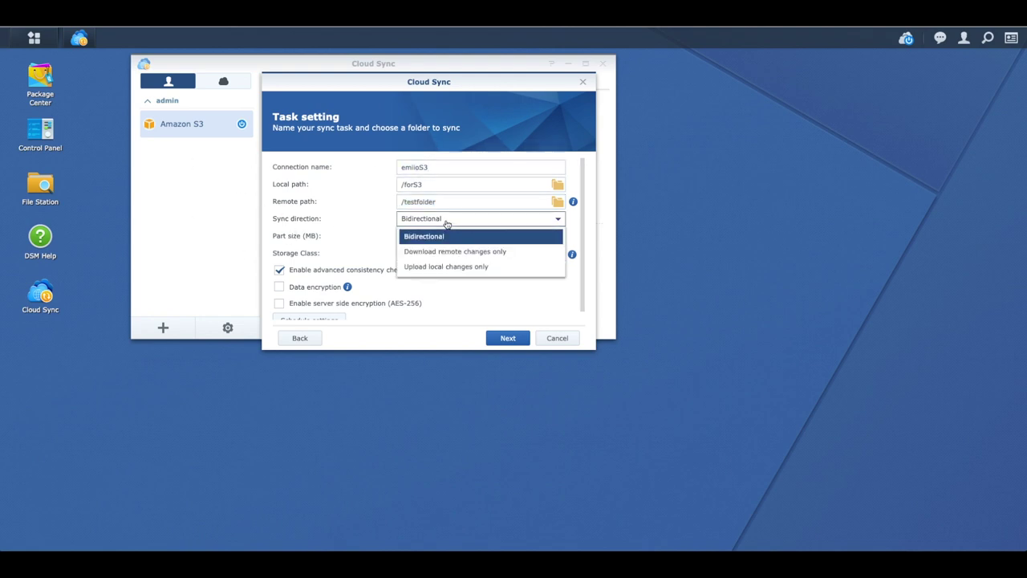
{"action": "left_click", "coordinate": [452, 268]}
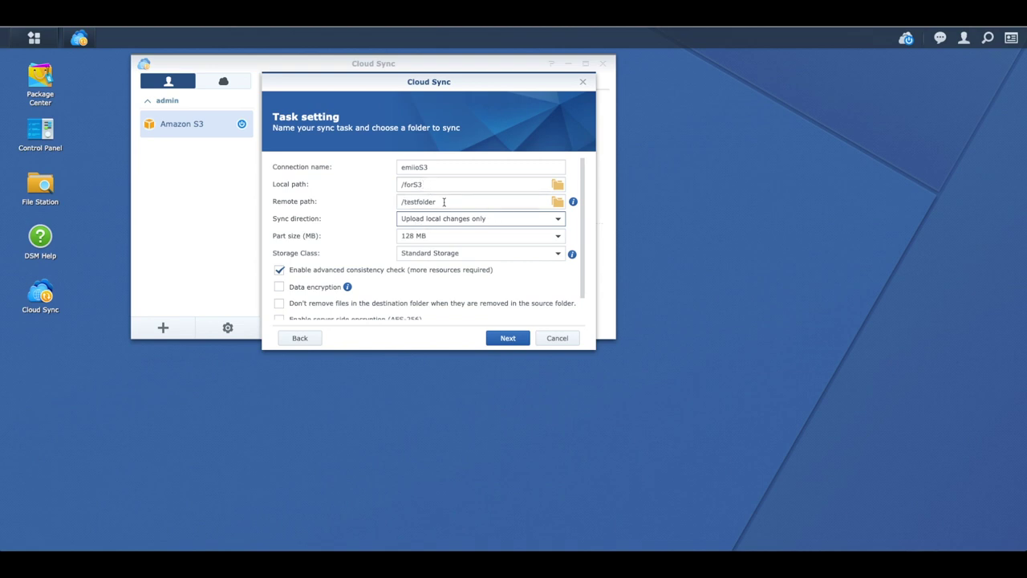
{"action": "scroll", "coordinate": [438, 223], "scroll_direction": "down", "scroll_amount": 1}
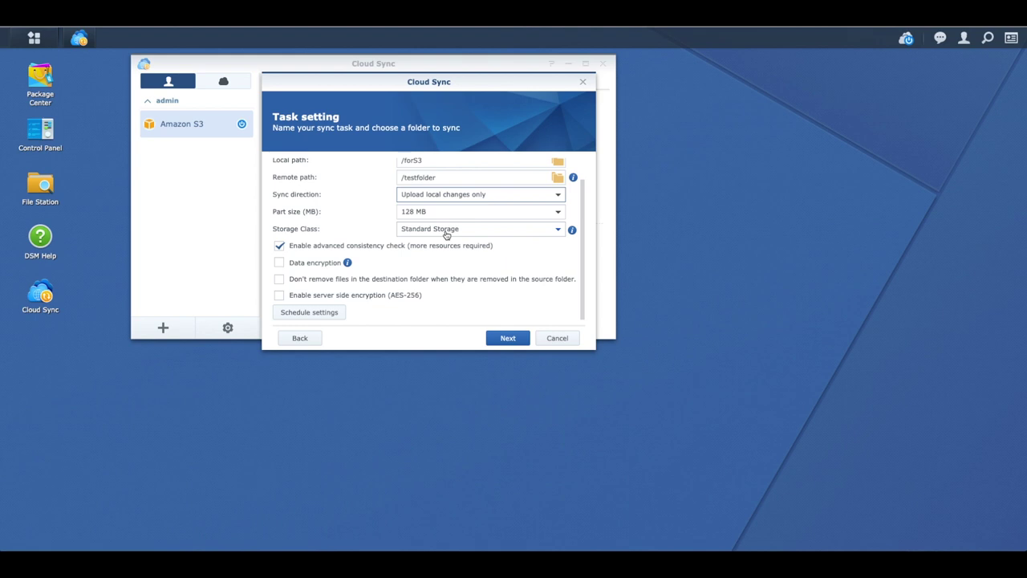
{"action": "left_click", "coordinate": [447, 231]}
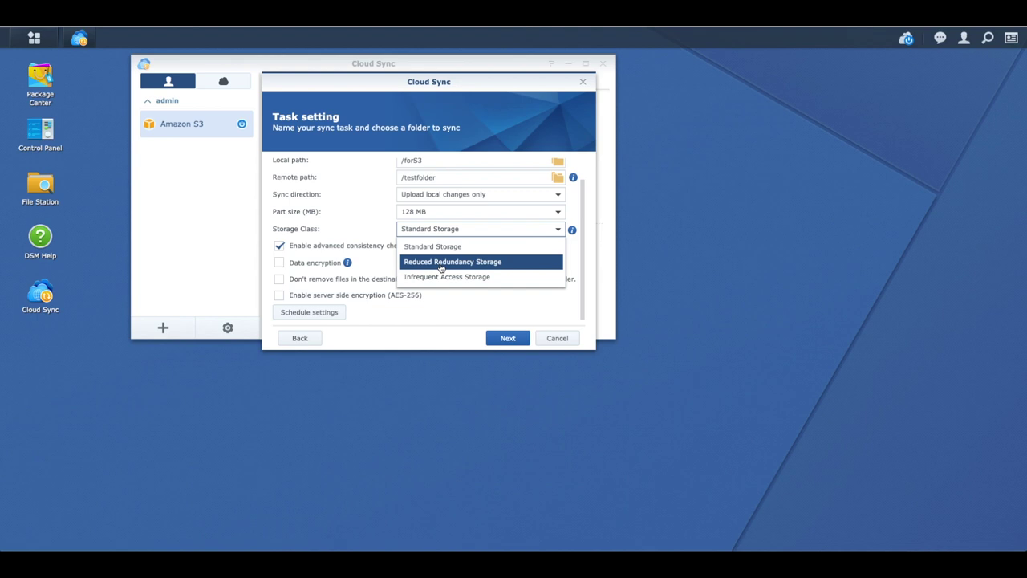
{"action": "left_click", "coordinate": [455, 247]}
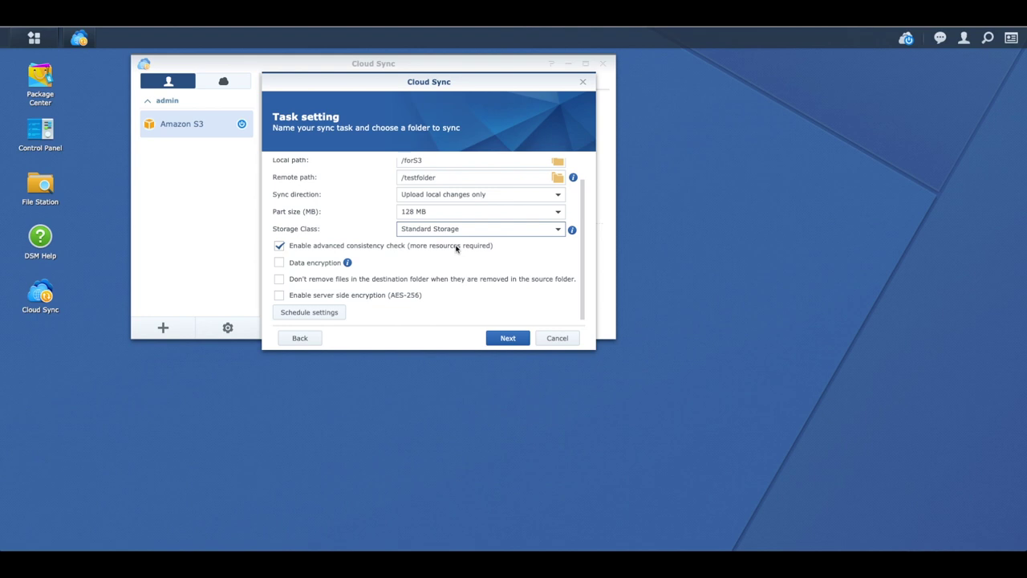
- Continue to the settings summary and apply it to create the emiioS3 sync task
{"action": "left_click", "coordinate": [519, 340]}
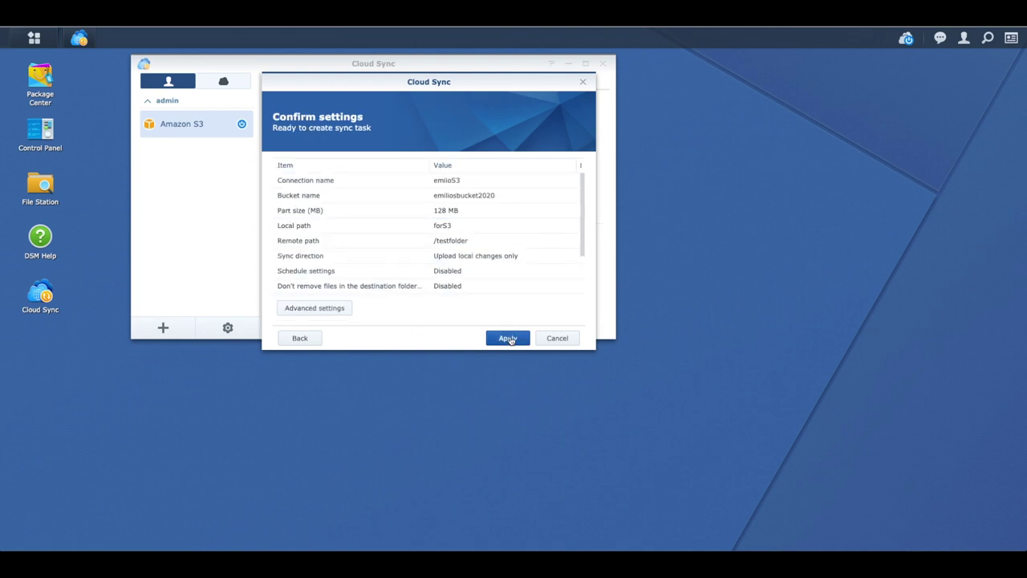
{"action": "left_click", "coordinate": [510, 339]}
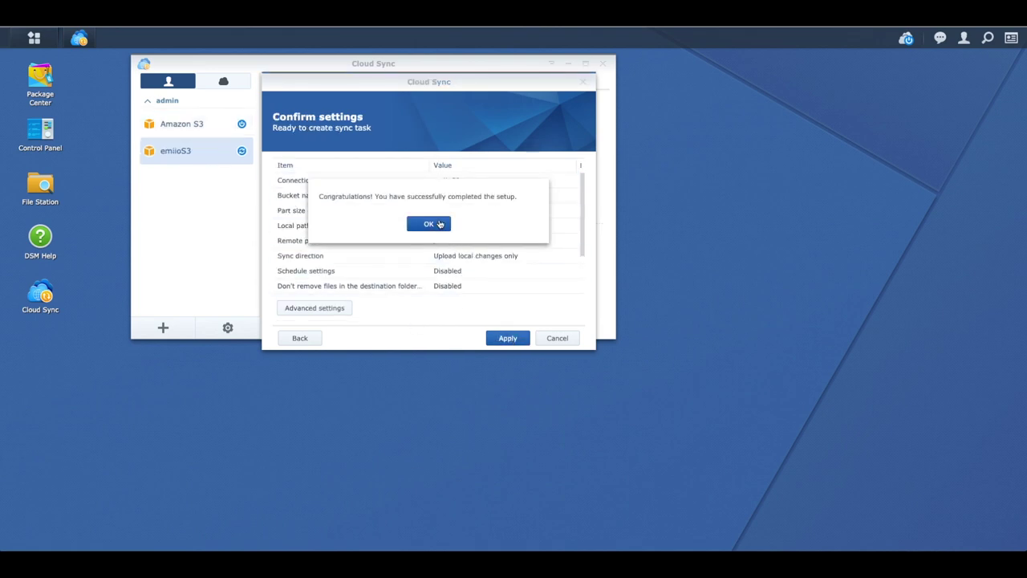
{"action": "left_click", "coordinate": [440, 227]}
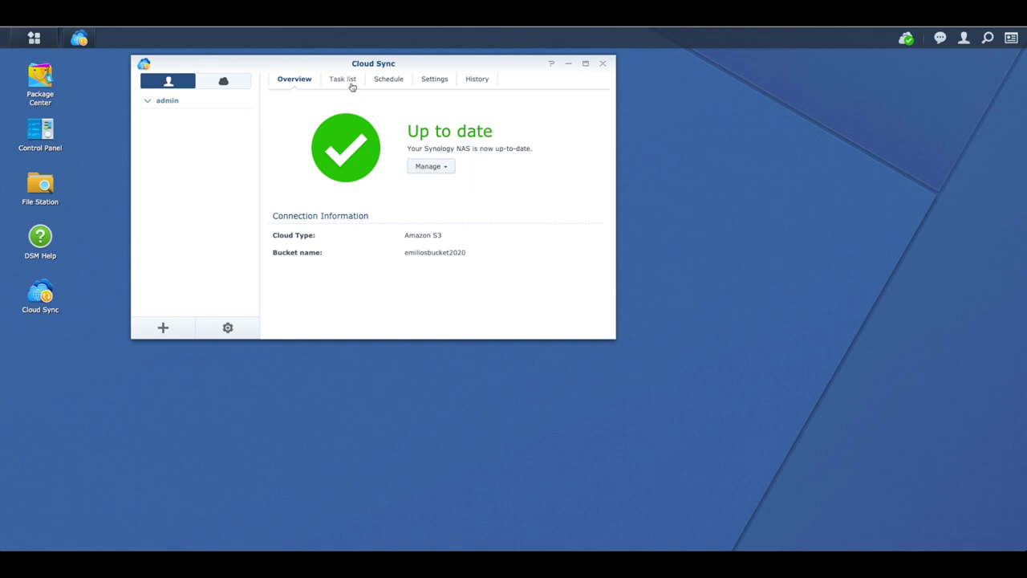
- Review the new connection's task list and schedule settings
{"action": "left_click", "coordinate": [350, 83]}
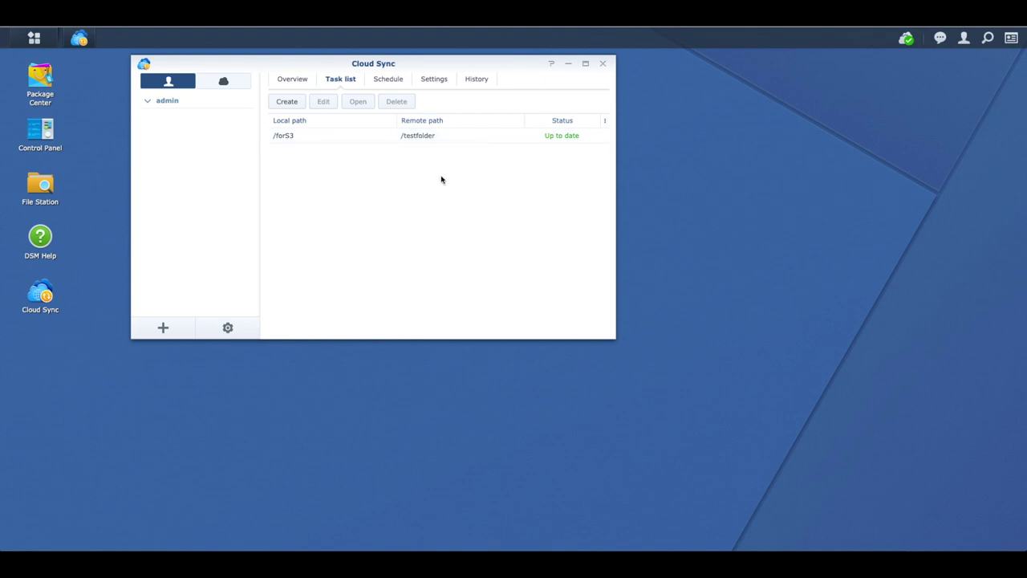
{"action": "left_click", "coordinate": [387, 79]}
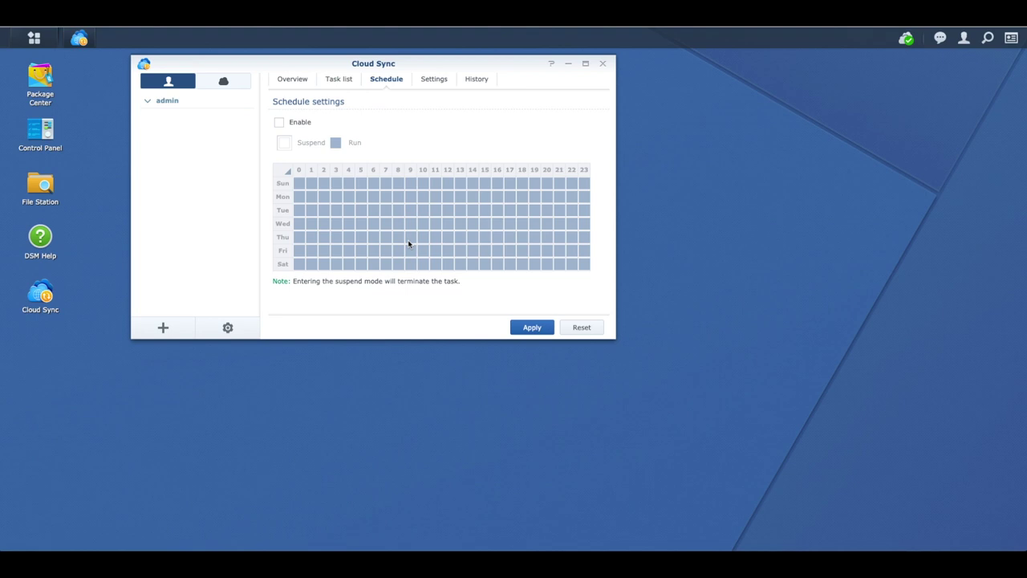
{"action": "left_click", "coordinate": [337, 79]}
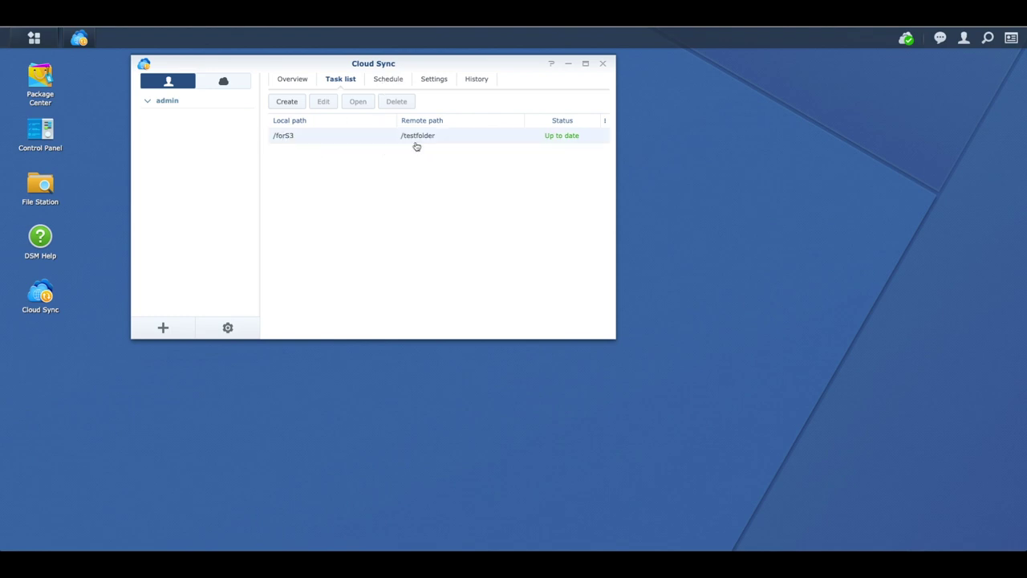
- Enable the connection's schedule and mark hours 8 to 18 as suspended for every day of the week
{"action": "left_click", "coordinate": [387, 79]}
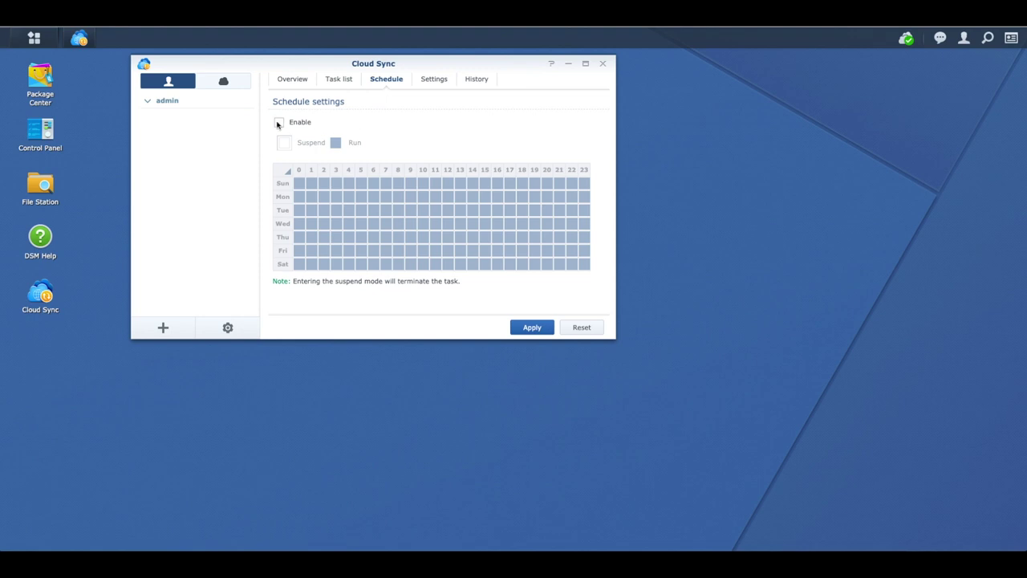
{"action": "left_click", "coordinate": [278, 123]}
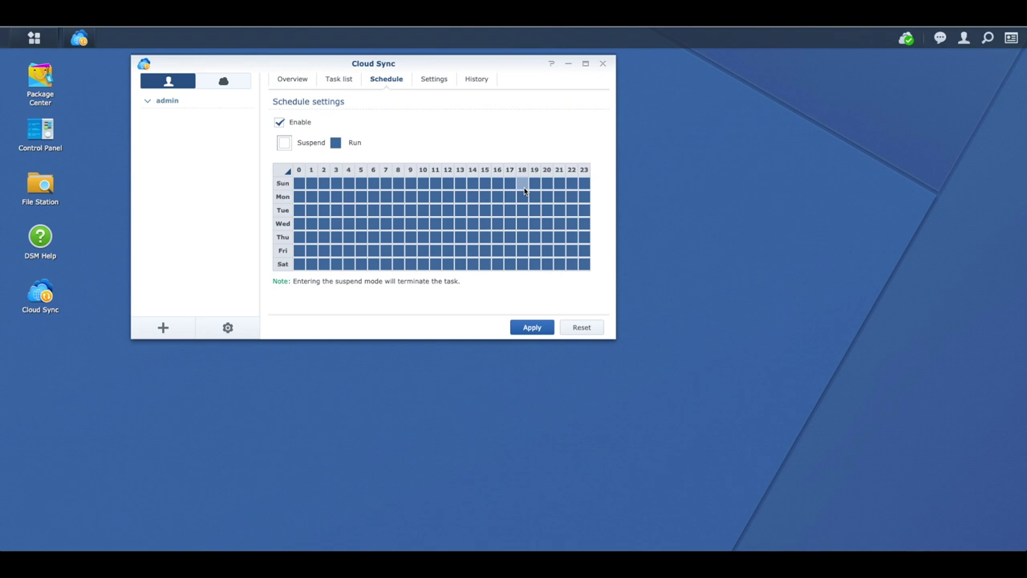
{"action": "left_click_drag", "start_coordinate": [523, 188], "coordinate": [396, 264]}
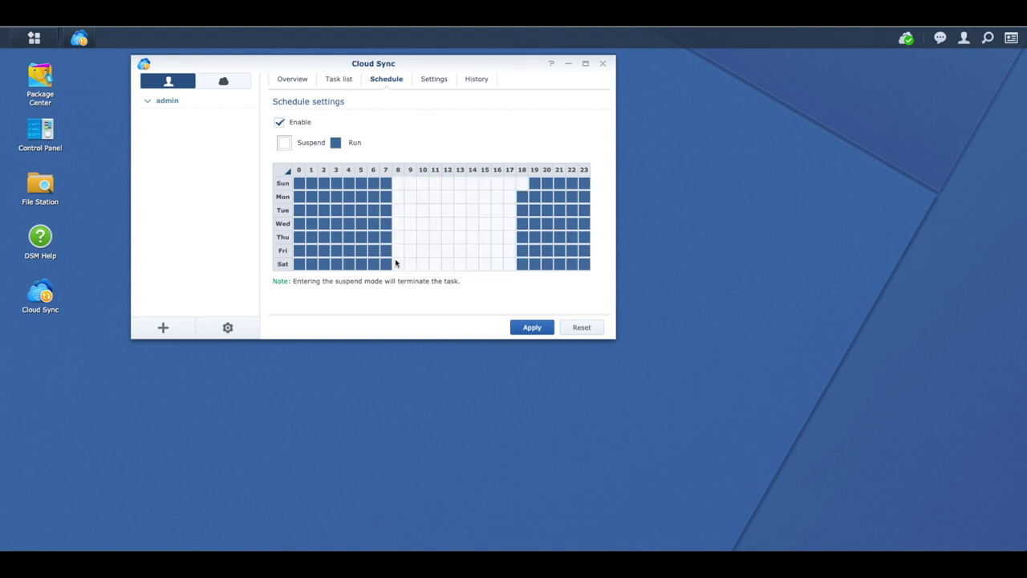
{"action": "left_click_drag", "start_coordinate": [522, 190], "coordinate": [523, 265]}
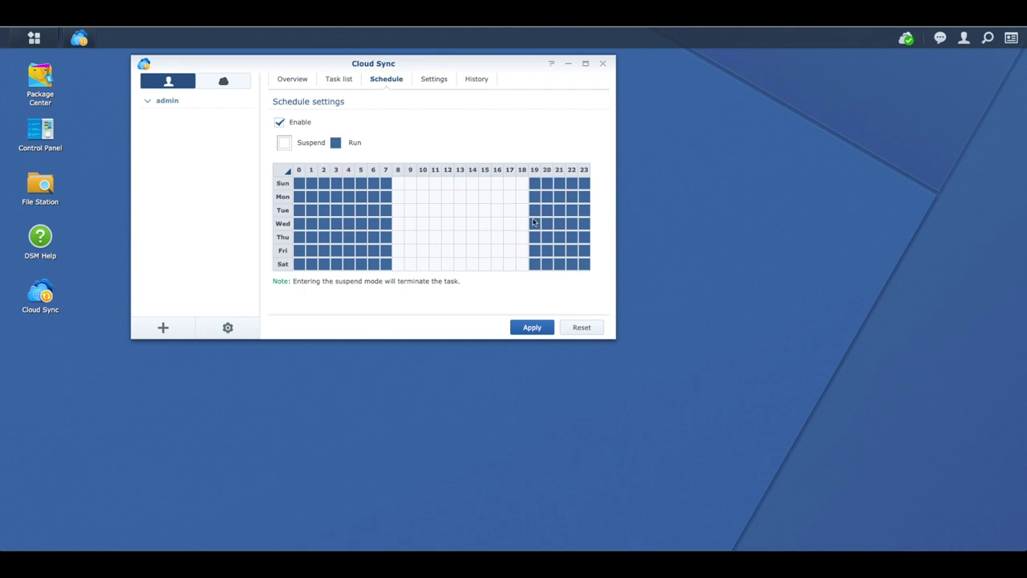
- Review the connection's general settings and sync history, and return to its overview
{"action": "left_click", "coordinate": [433, 83]}
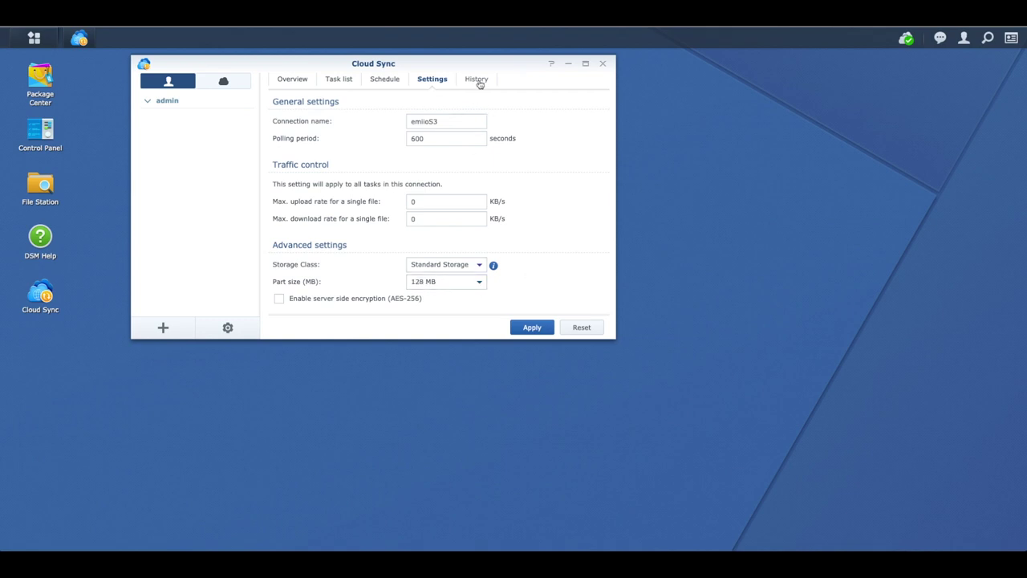
{"action": "left_click", "coordinate": [478, 81]}
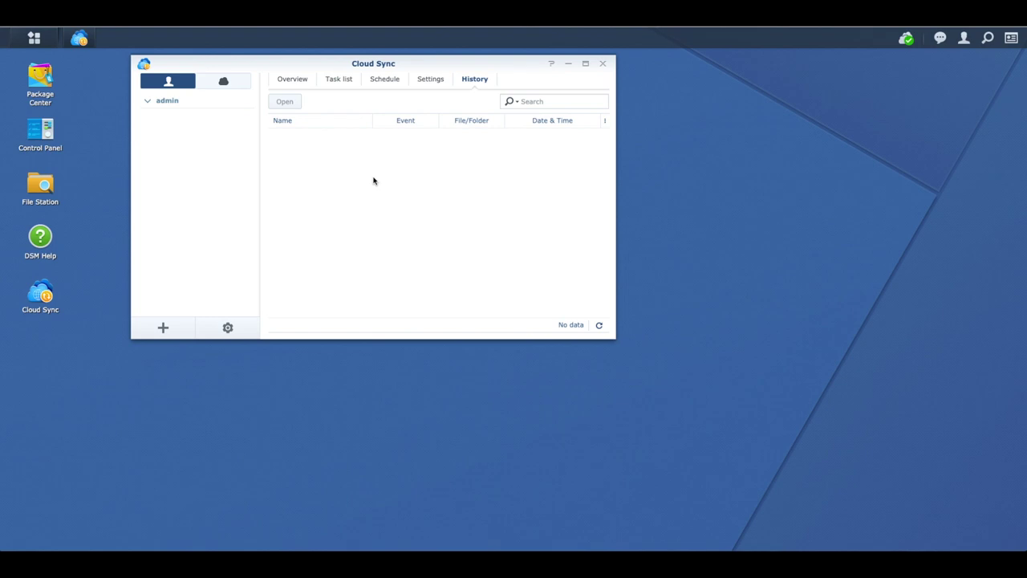
{"action": "left_click", "coordinate": [293, 81]}
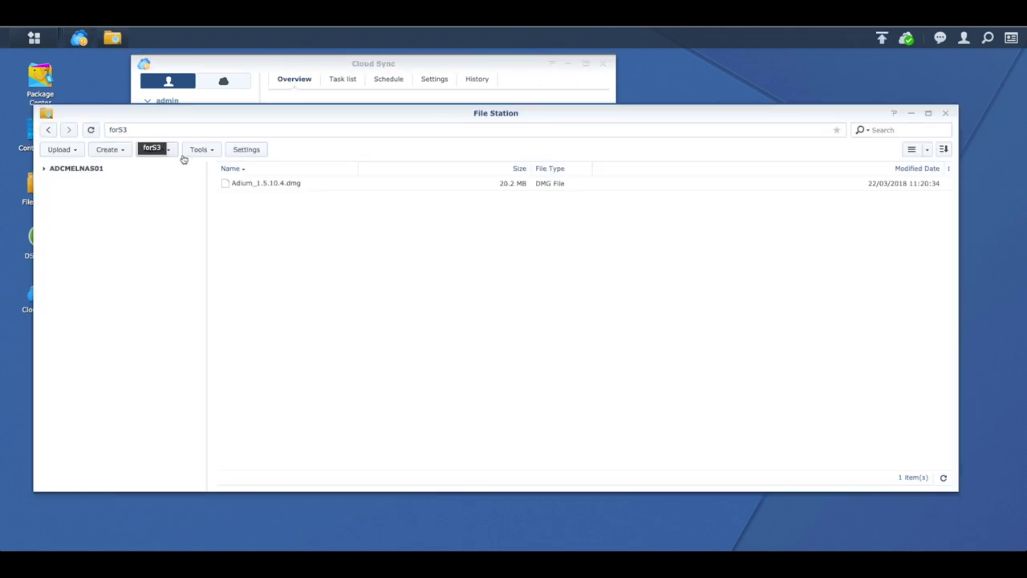
- Check the source file in the NAS folder forS3 in File Station, and close File Station
{"action": "left_click", "coordinate": [273, 188]}
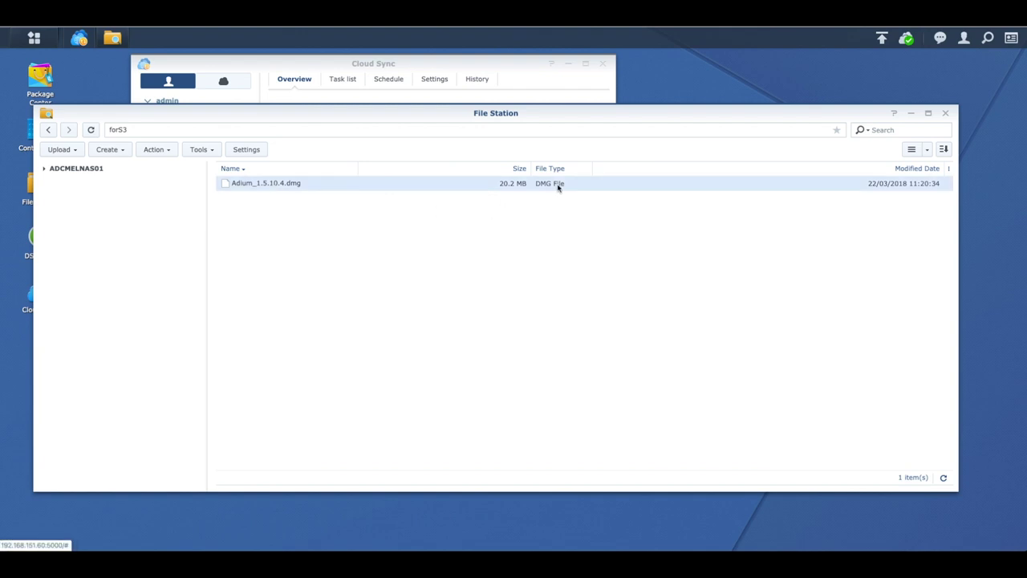
{"action": "left_click", "coordinate": [946, 113]}
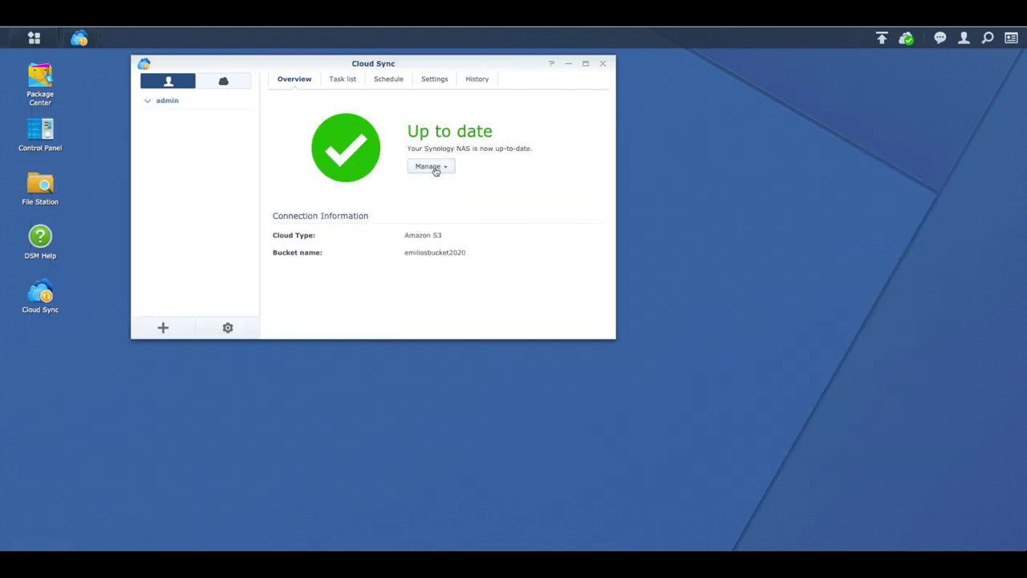
- Recheck the task list and sync history, and open testfolder in emiliosbucket2020 on Amazon S3 to check the upload
{"action": "left_click", "coordinate": [339, 80]}
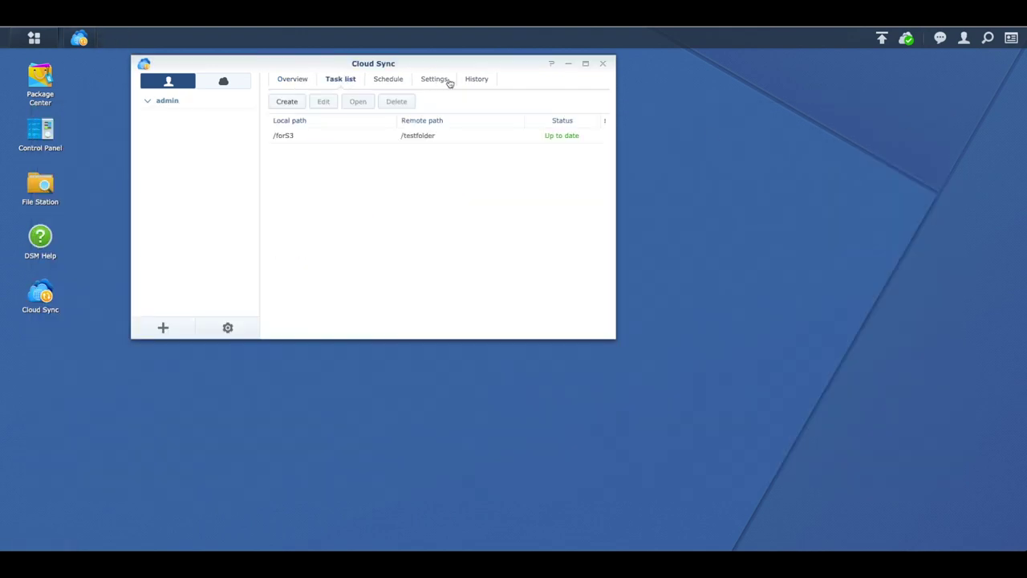
{"action": "left_click", "coordinate": [397, 86]}
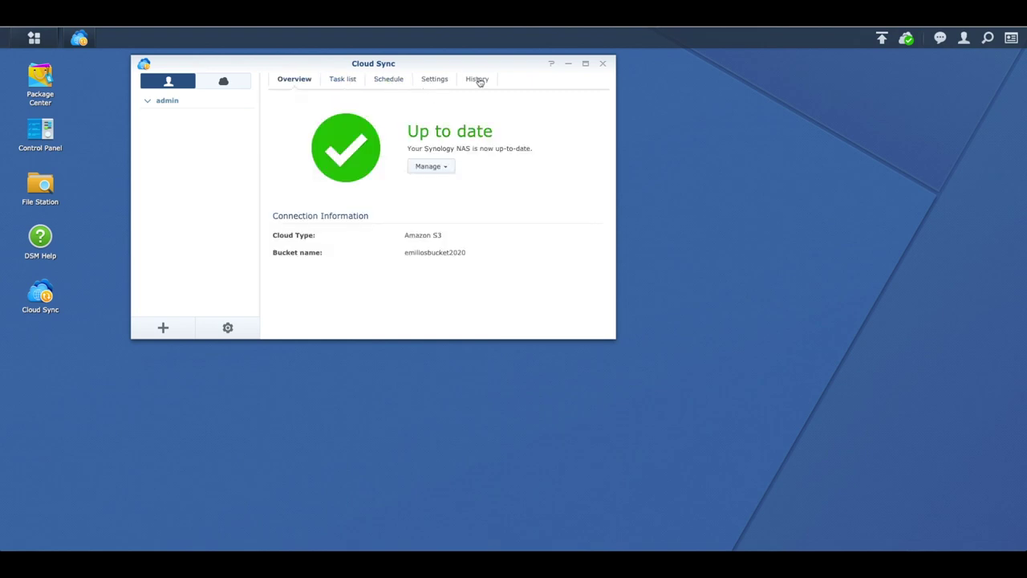
{"action": "left_click", "coordinate": [476, 79]}
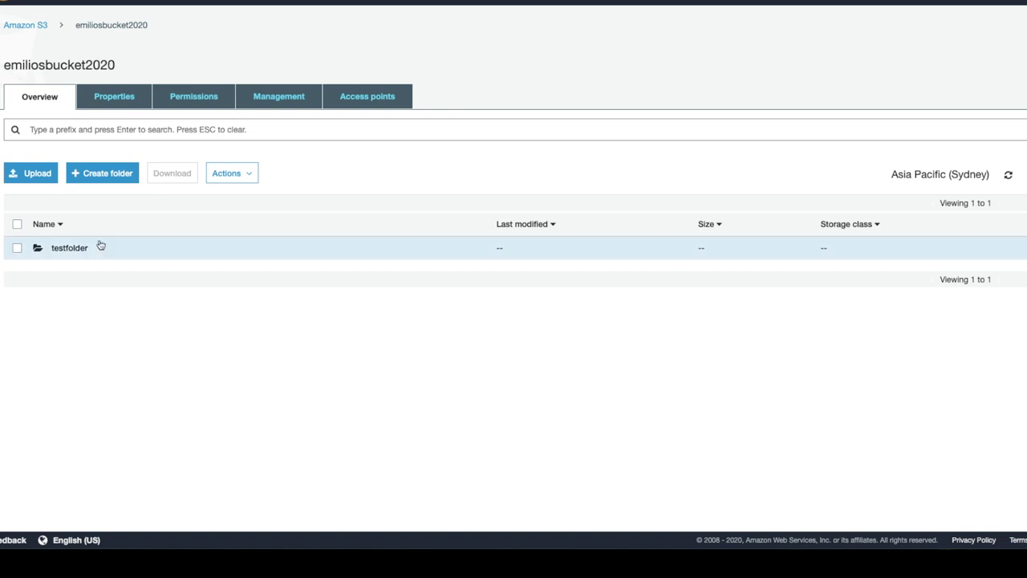
{"action": "left_click", "coordinate": [64, 251]}
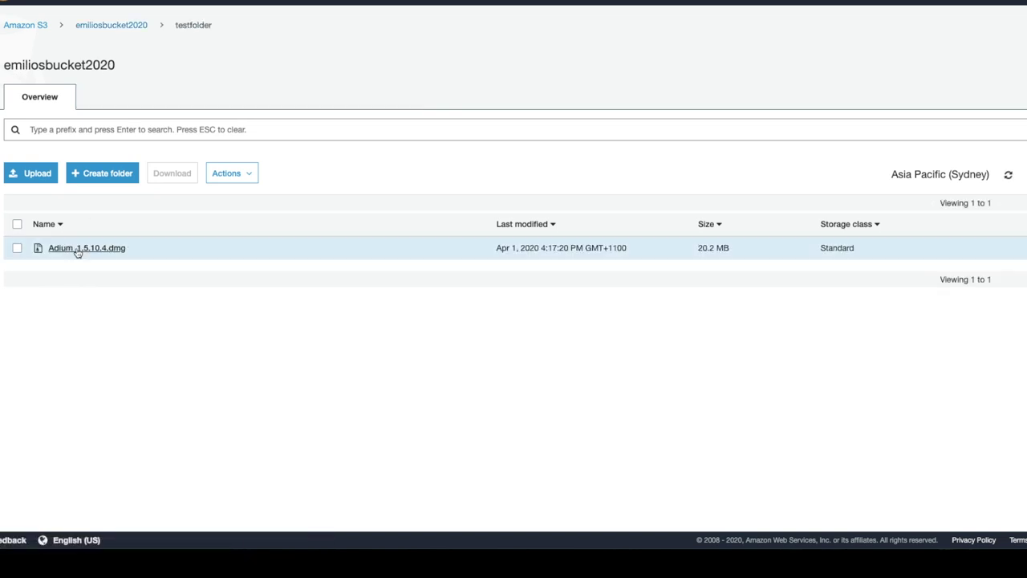